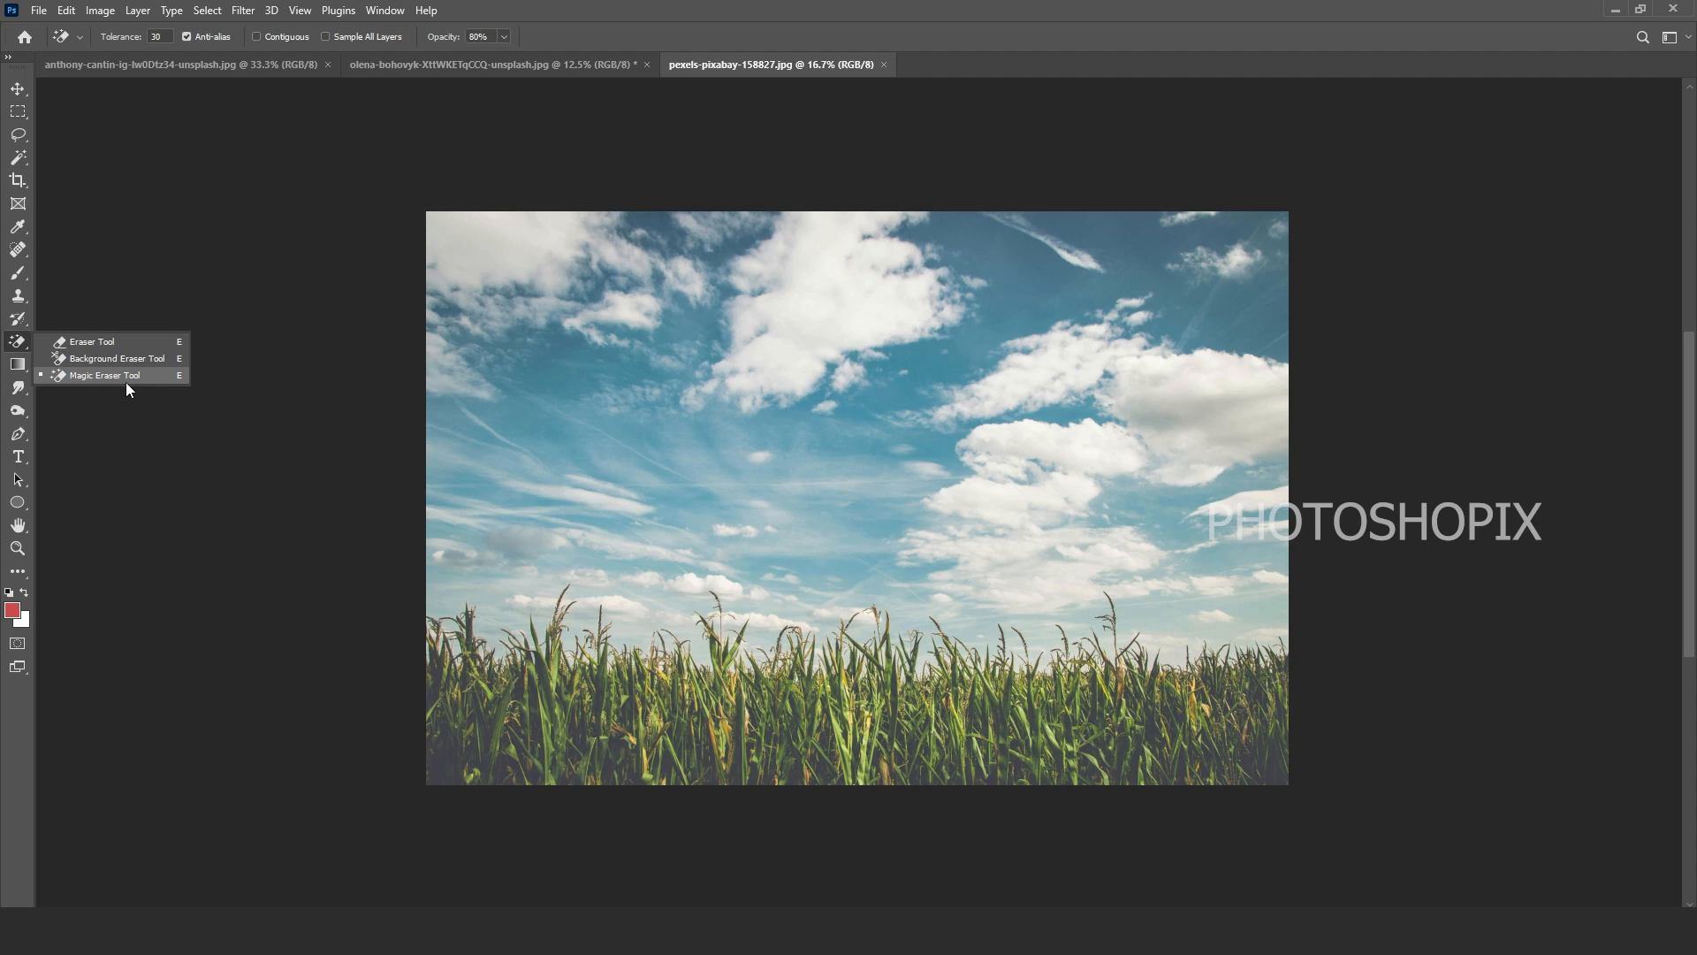
Step: Select the Magic Eraser Tool and zoom in on the cornfield photo
click(126, 380)
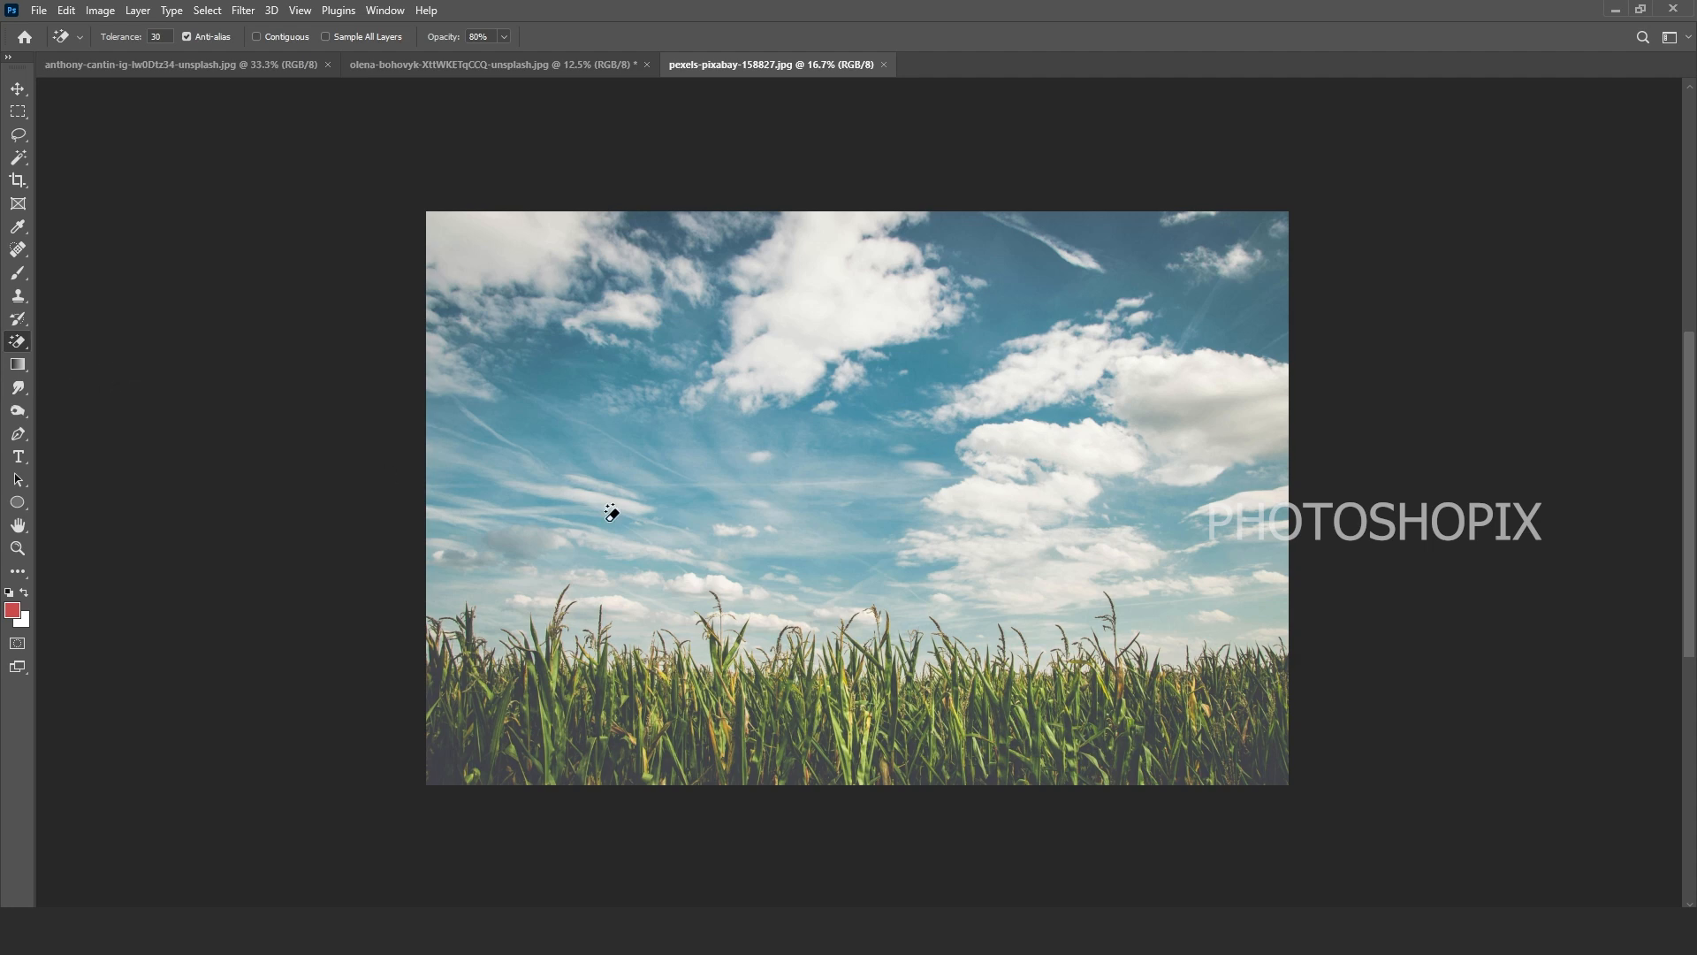
ctrl+click(825, 503)
scroll(801, 449, up, 2)
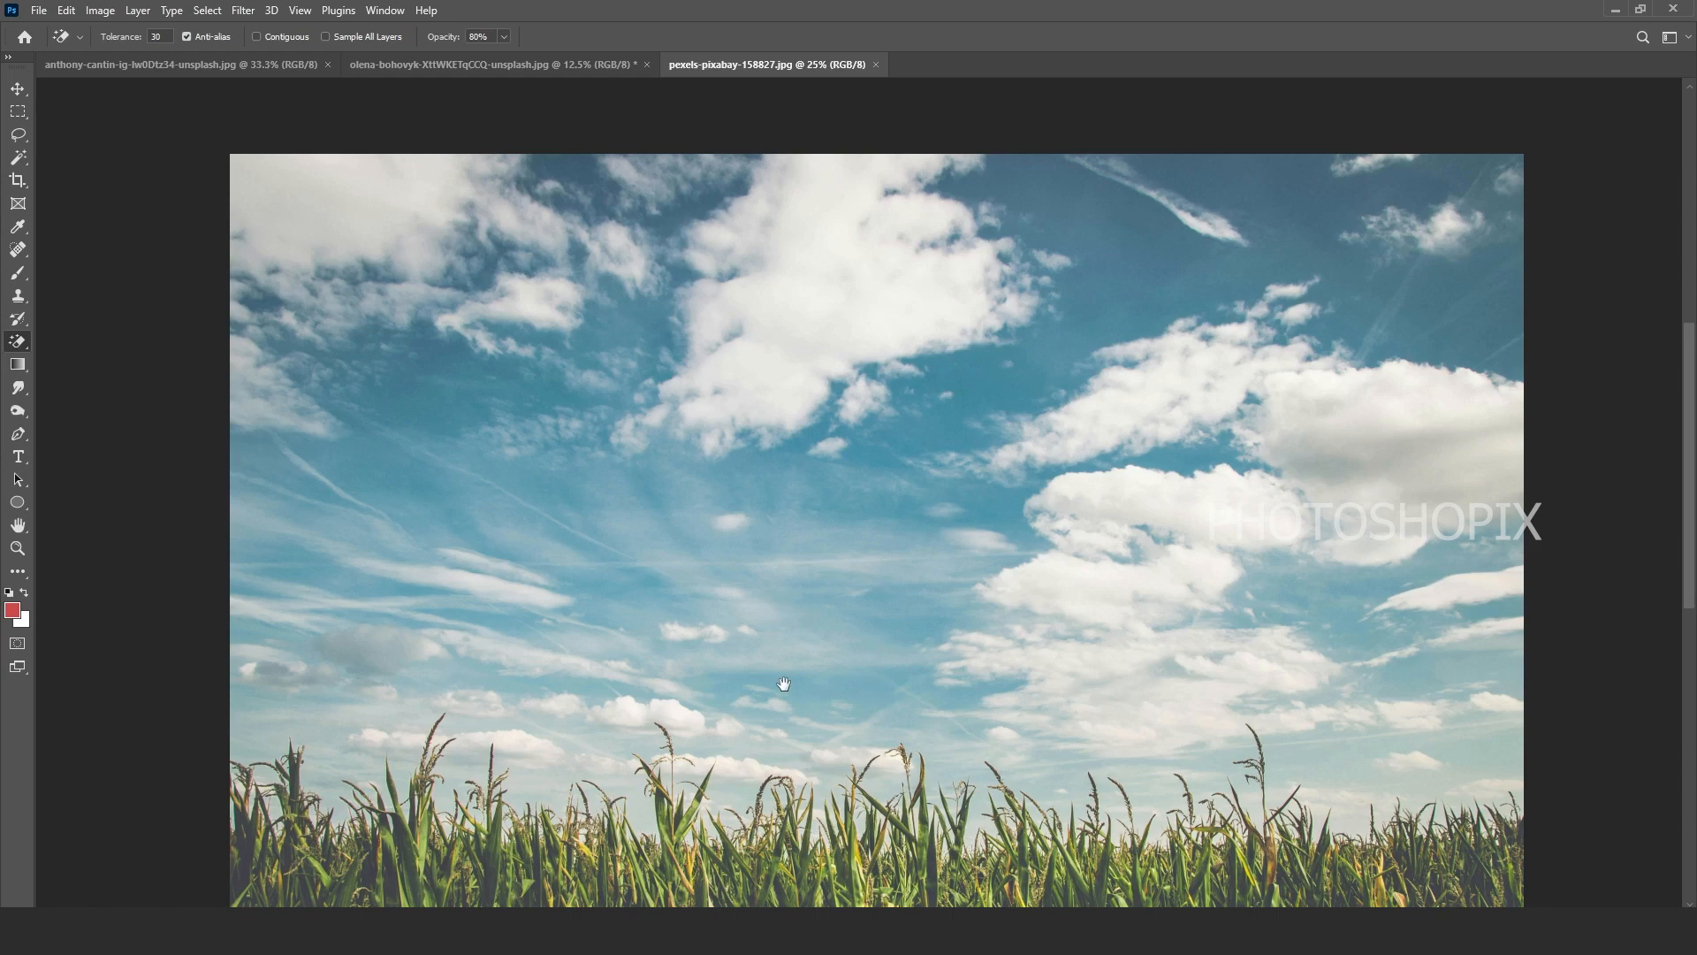
drag(783, 683, 776, 587)
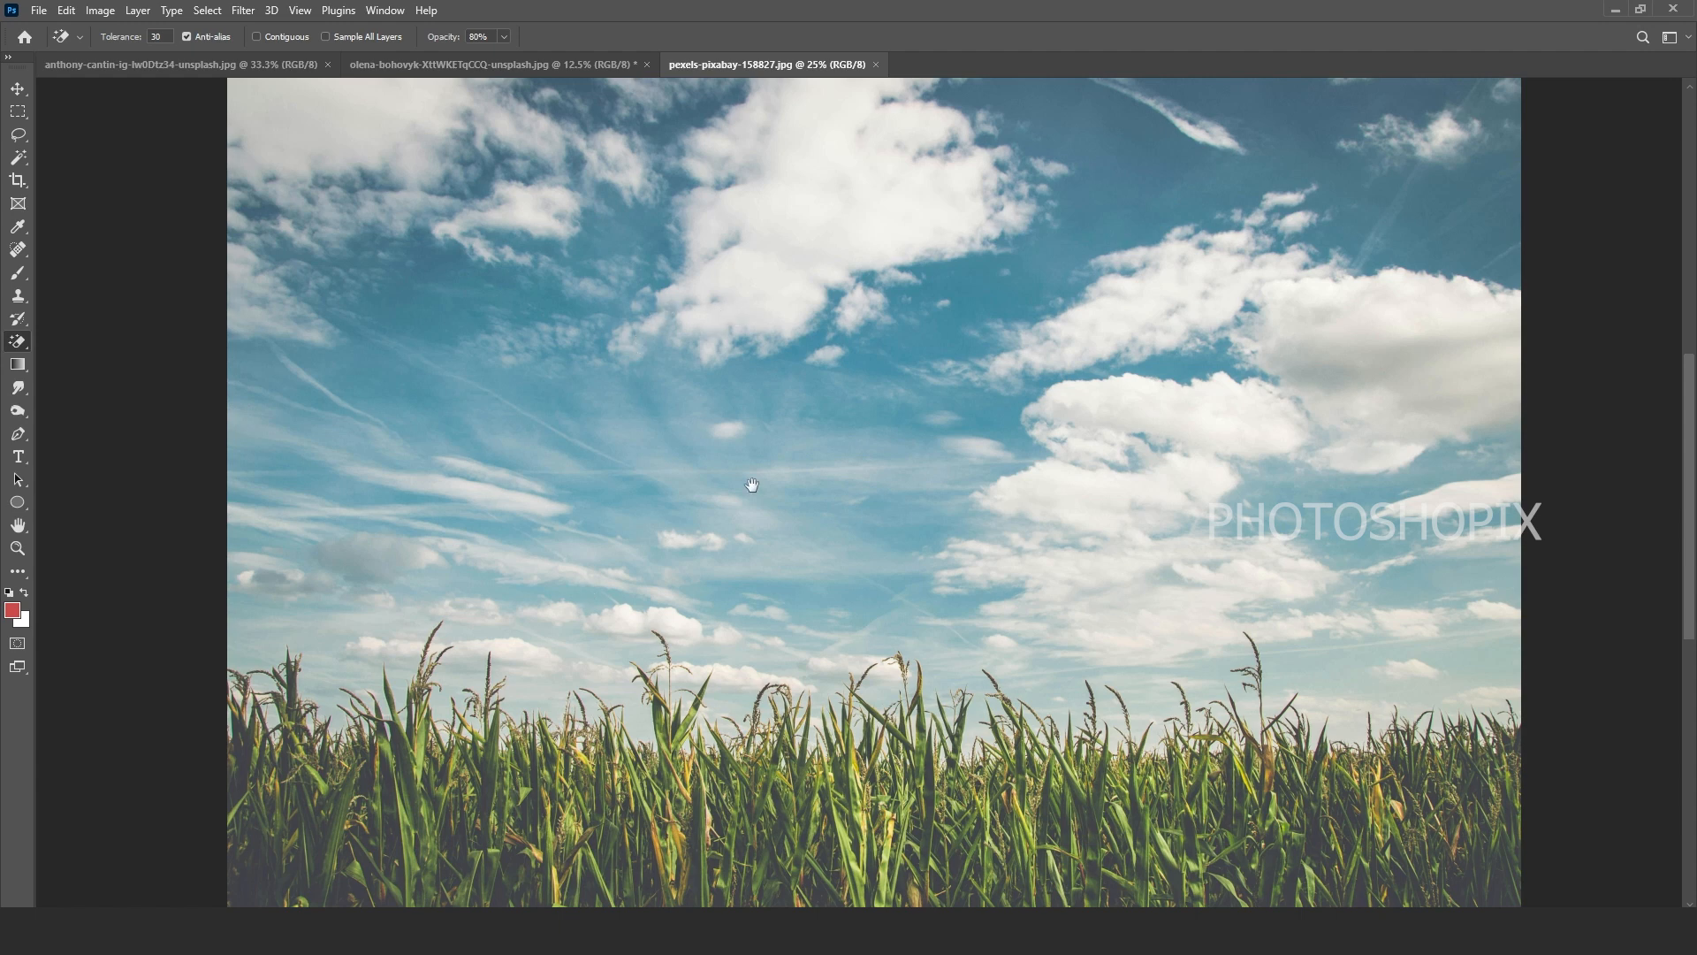
drag(747, 482, 736, 472)
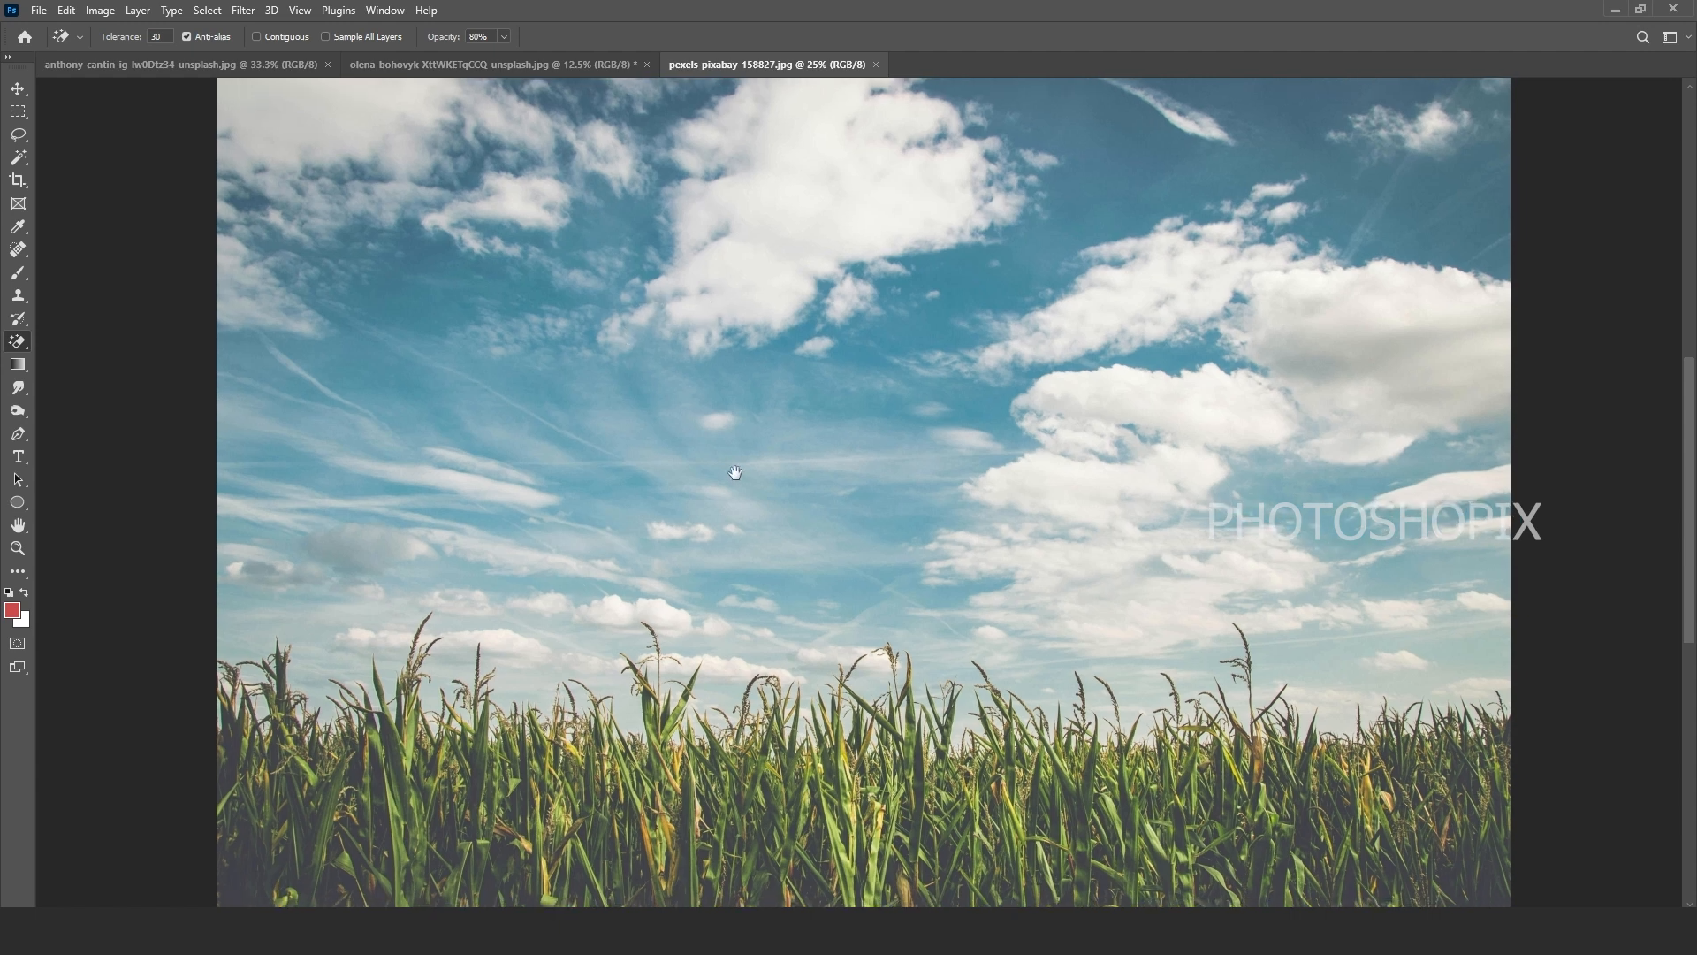
Step: Enable Contiguous and set the Magic Eraser Tolerance to 70
click(288, 37)
drag(549, 382, 532, 406)
click(159, 37)
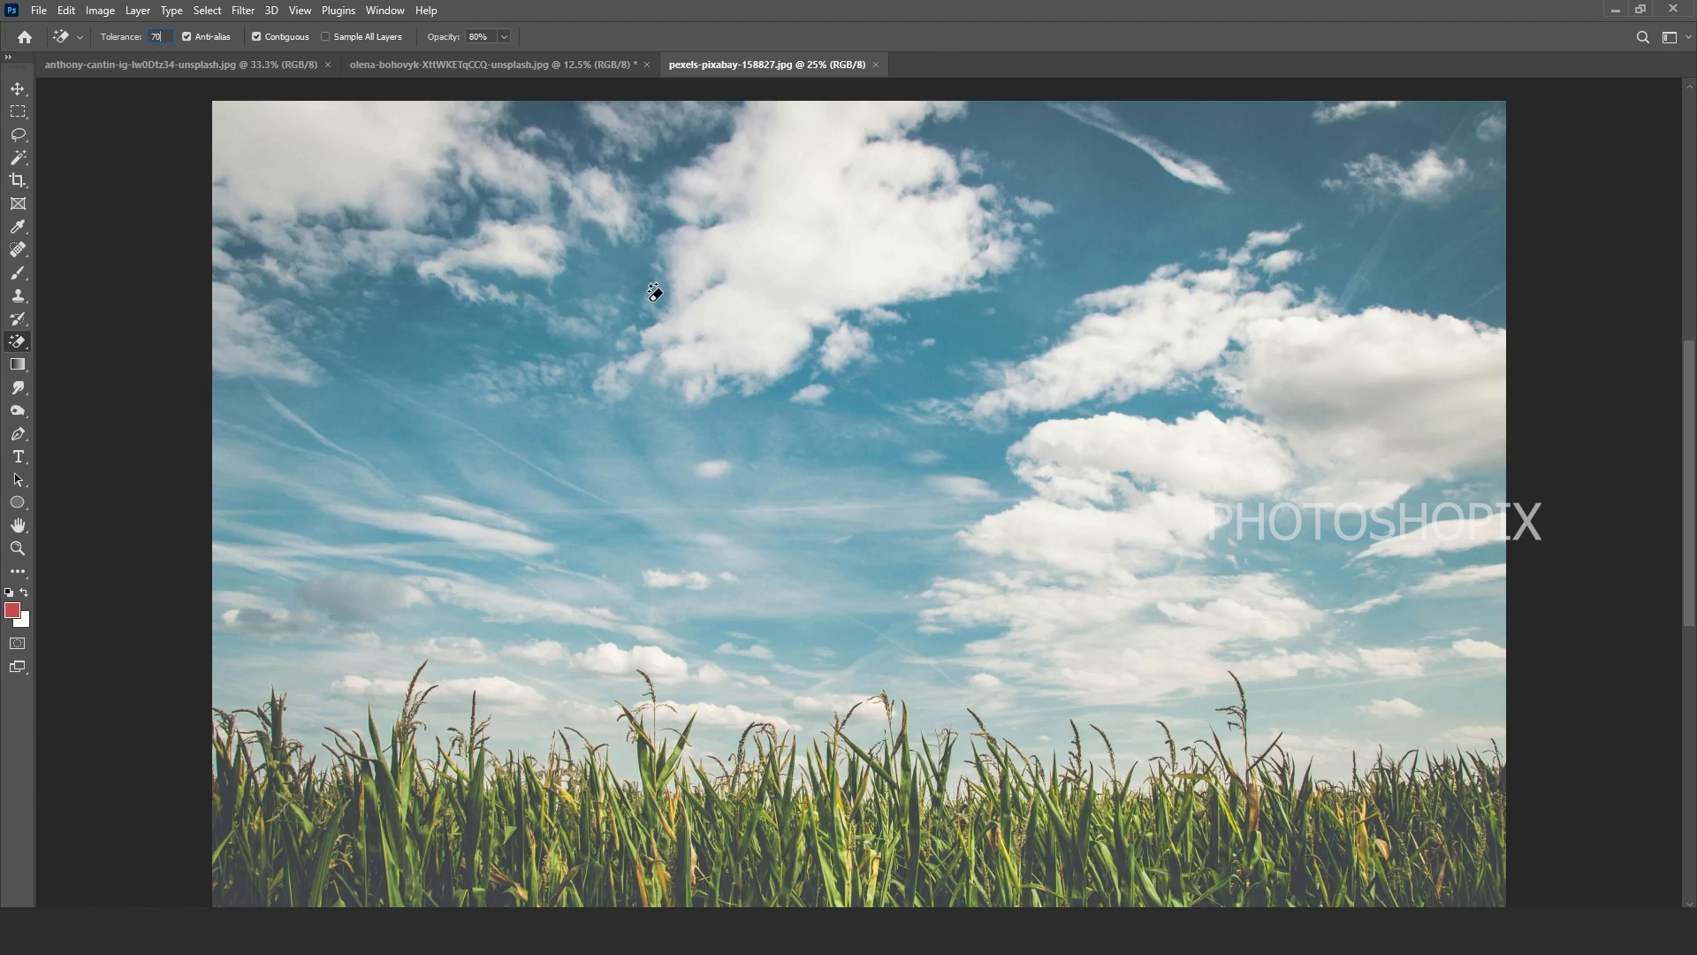
Step: Erase the blue sky around the clouds and the large cloud at top centre
click(485, 444)
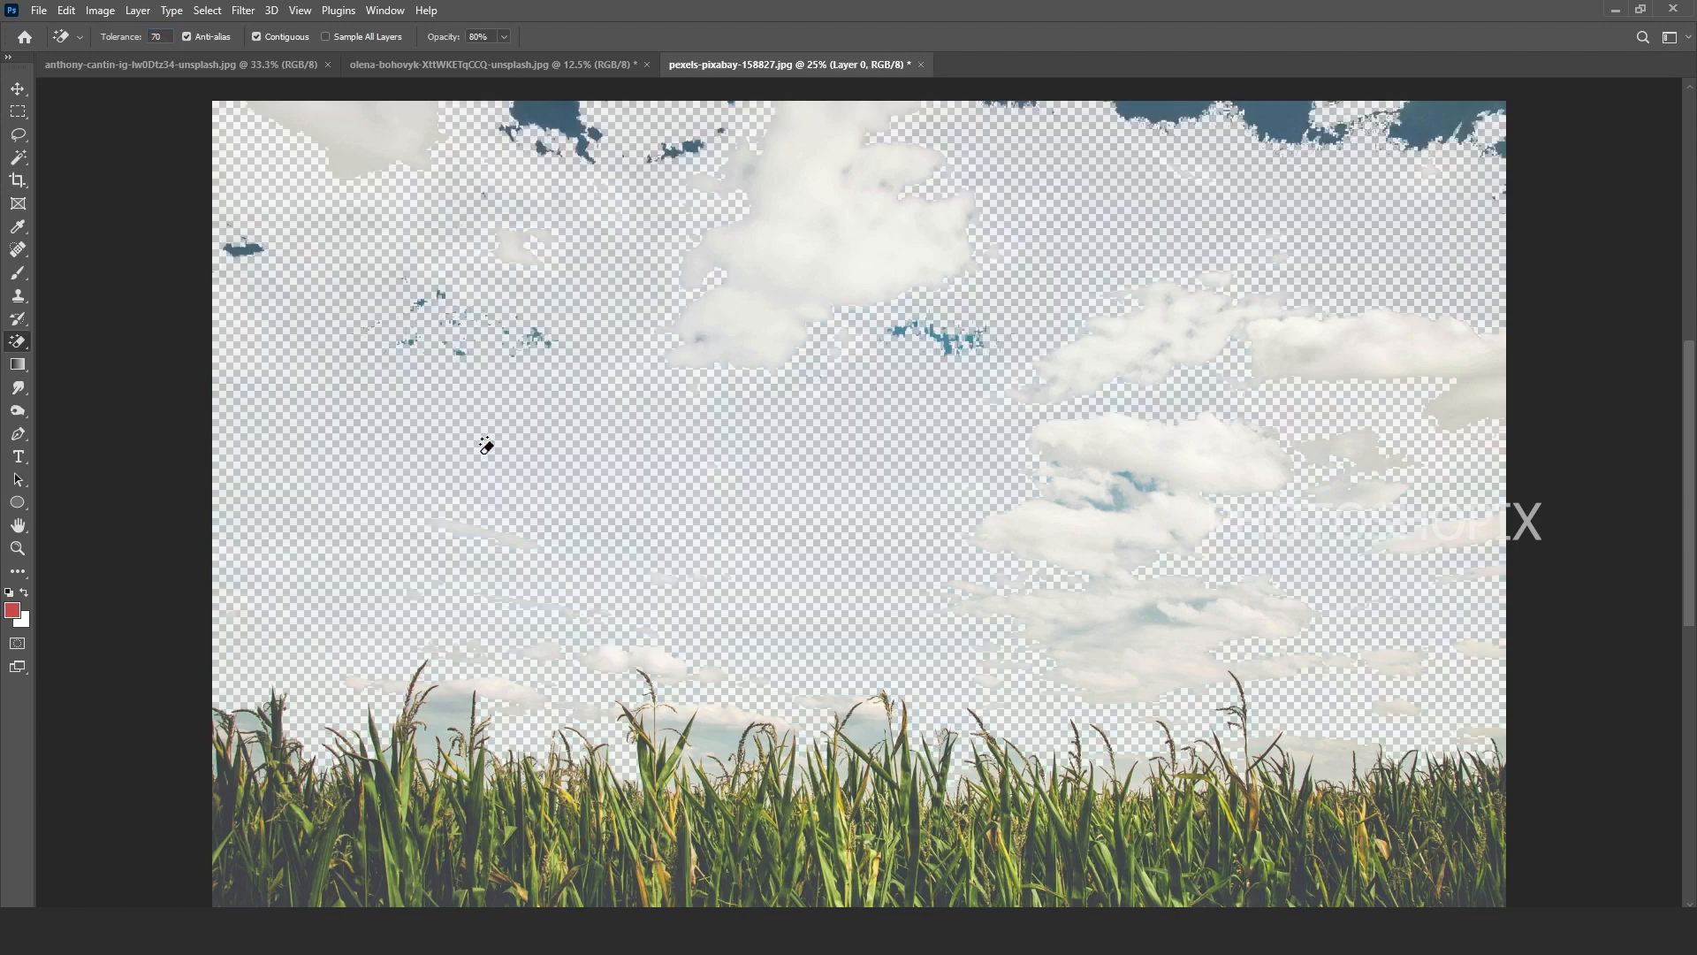
scroll(1055, 522, down, 1)
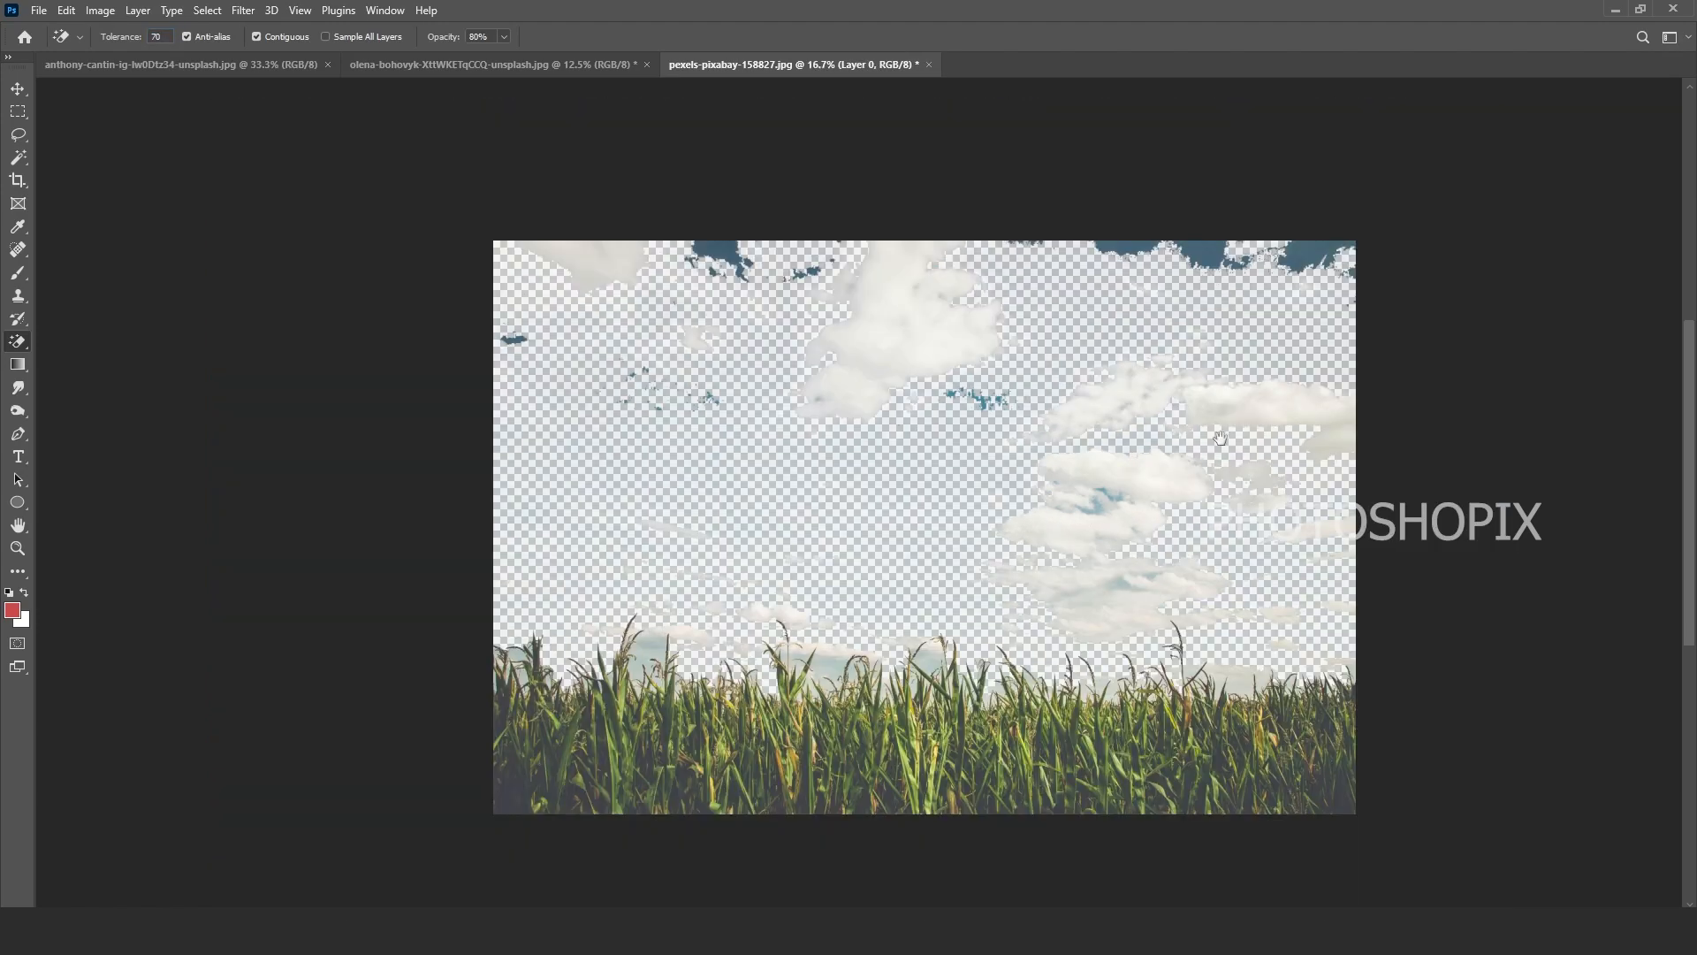
click(897, 351)
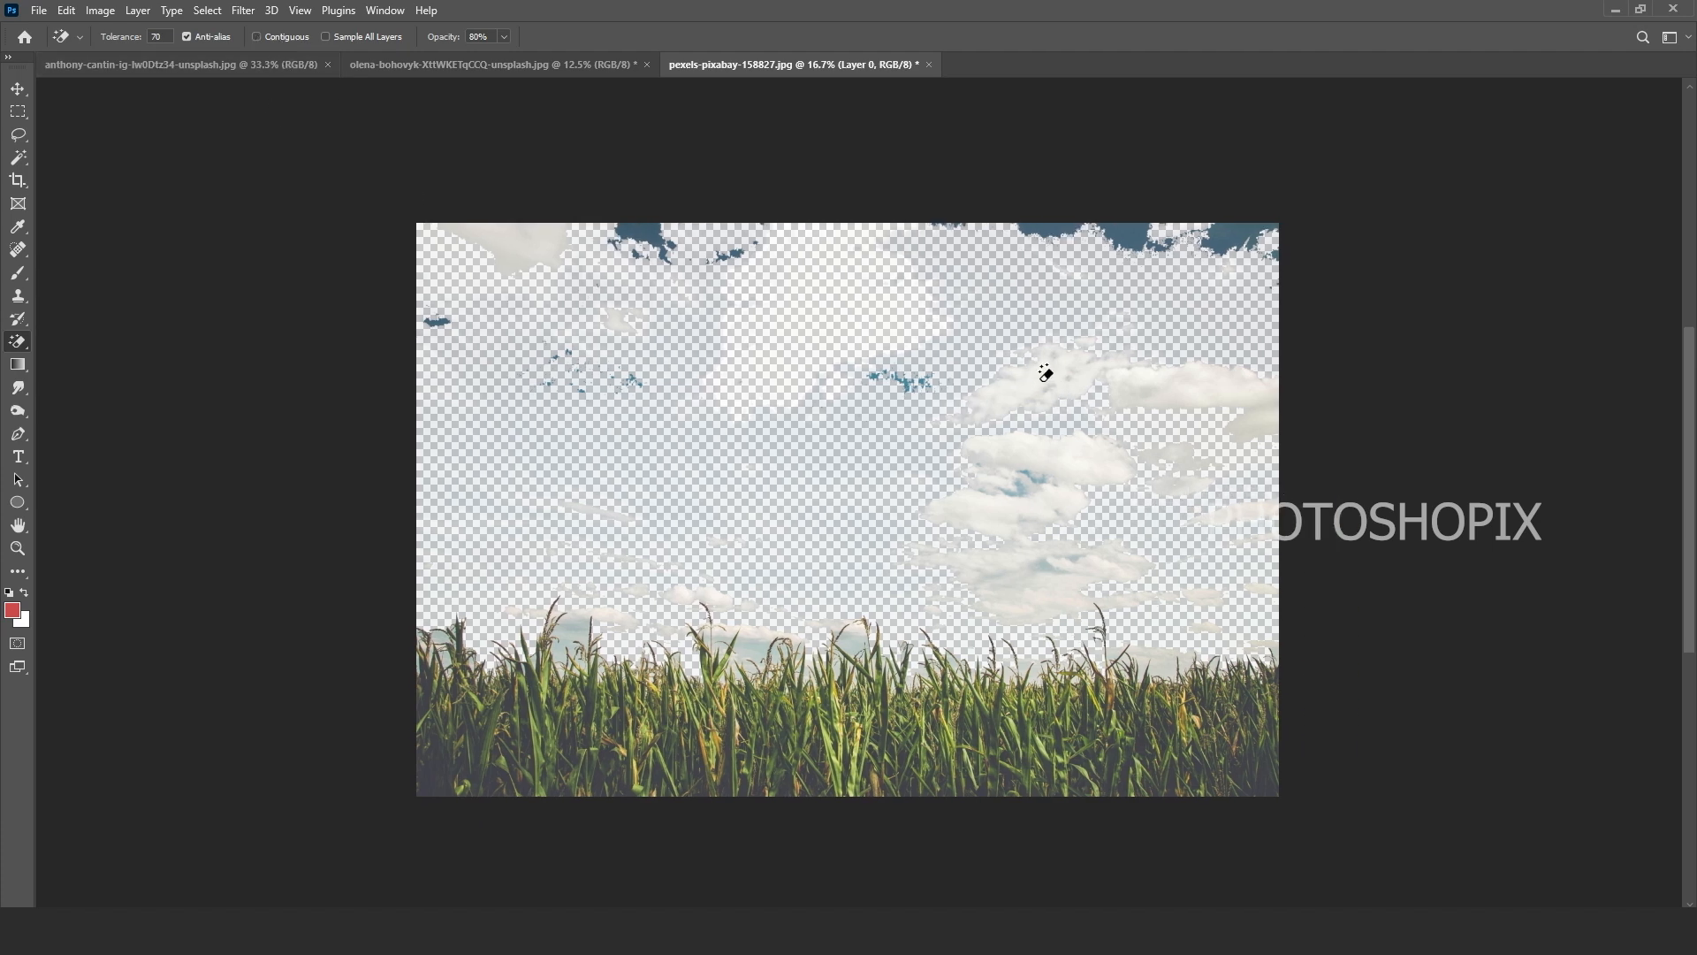
Step: Erase the right-hand clouds and sky patches, then undo the erase that faded the corn
click(1031, 377)
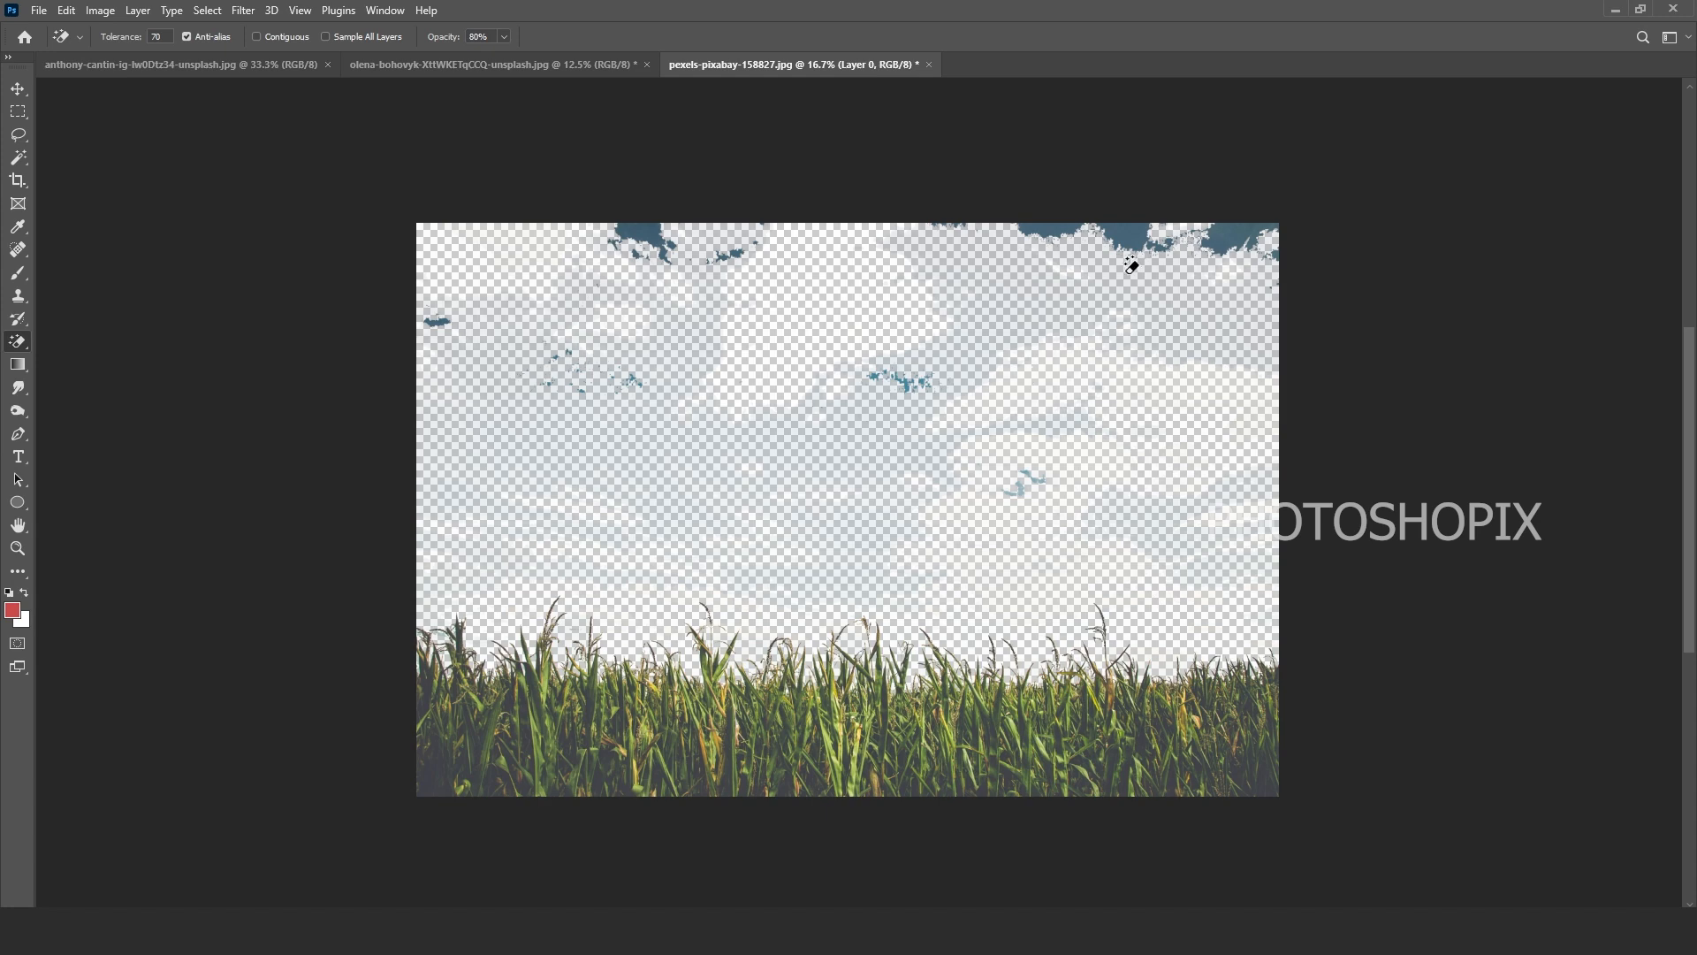
click(1127, 294)
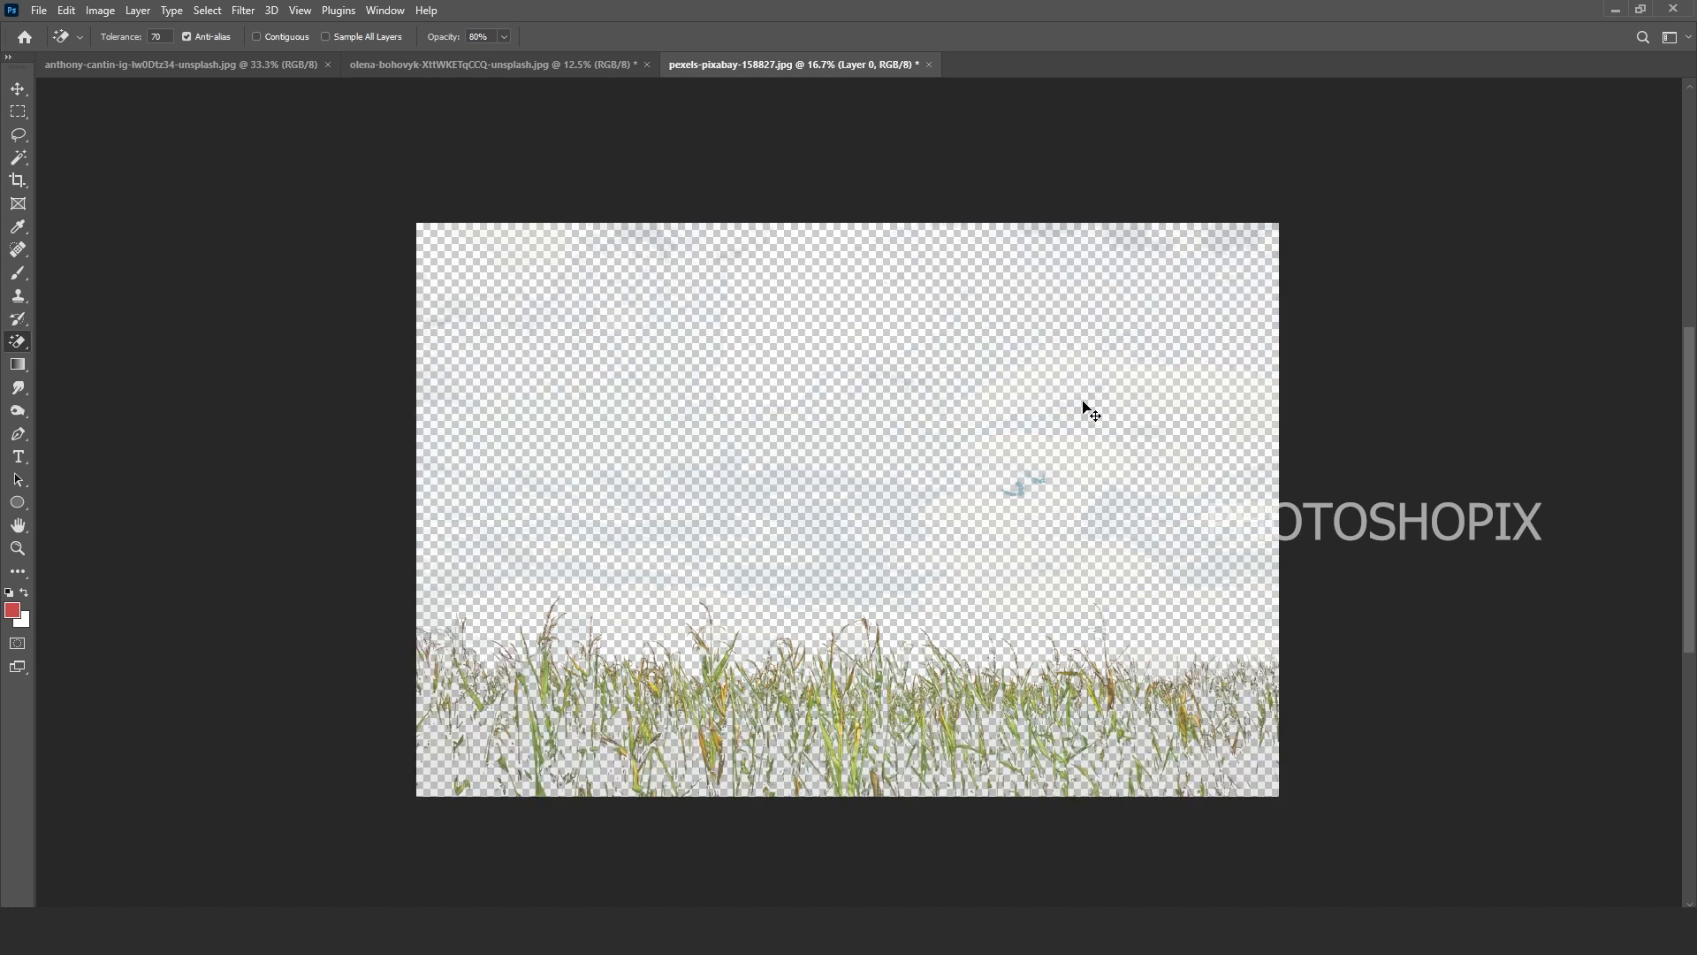
key(ctrl+z)
key(ctrl+shift+z)
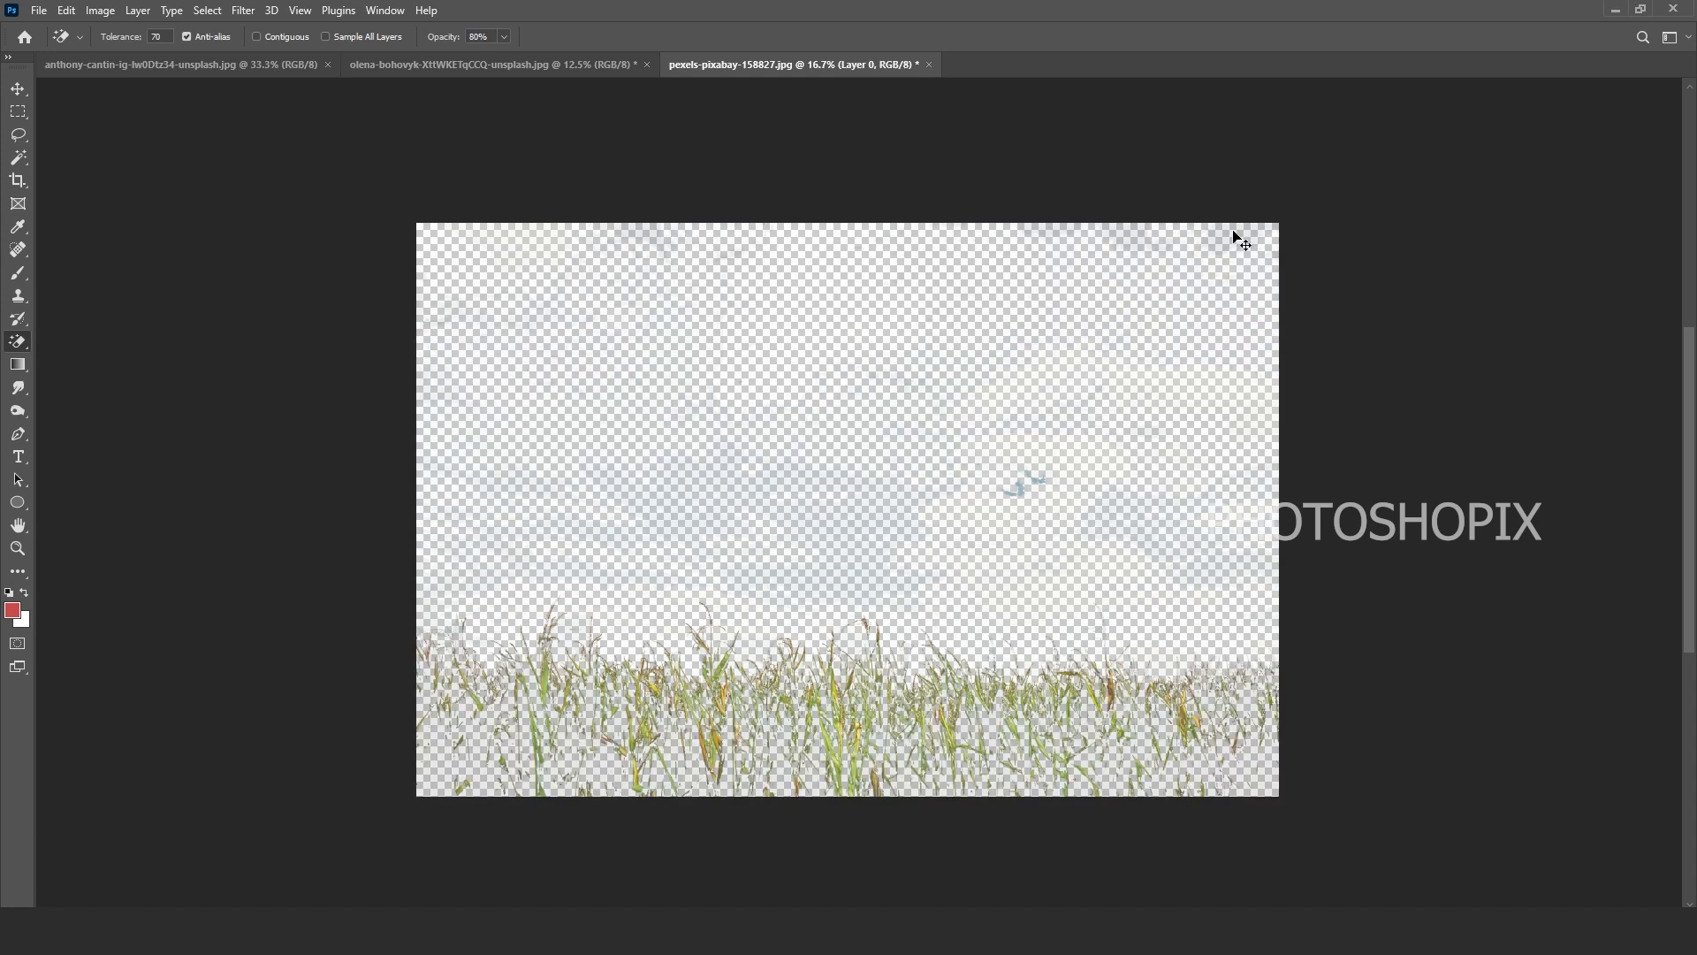
key(ctrl+z)
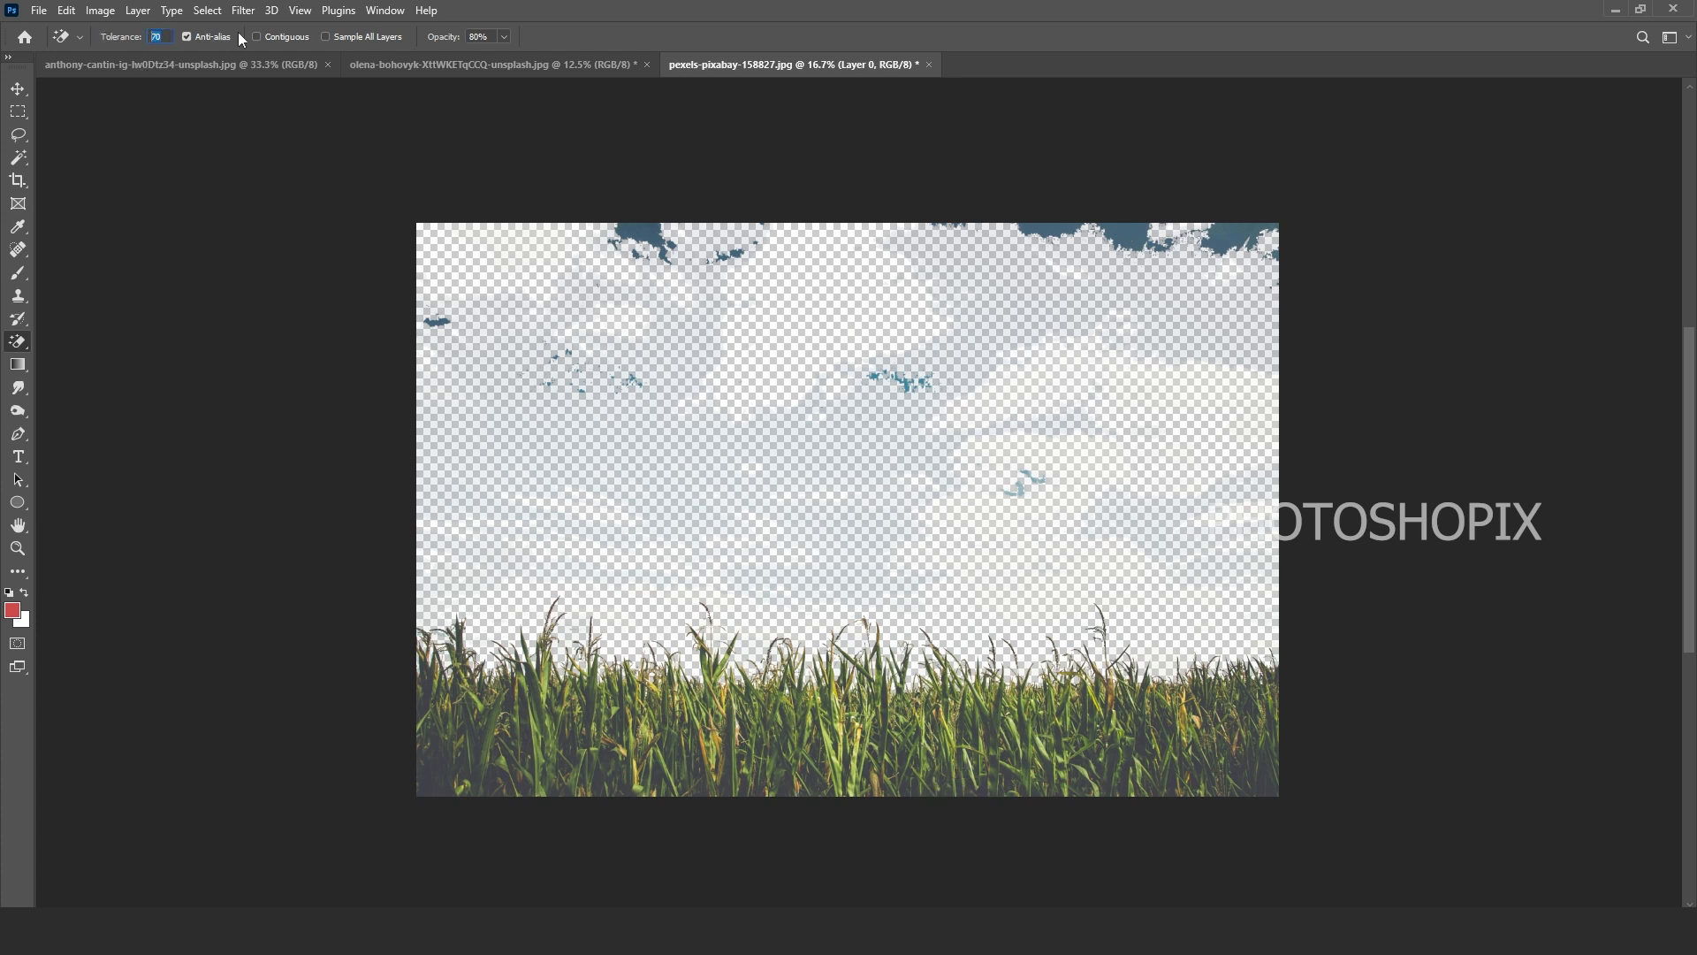
Step: At Tolerance 30, erase the dark top-edge sky, leftover blue specks and faint wisps
text(3)
click(1122, 238)
scroll(1025, 469, up, 1)
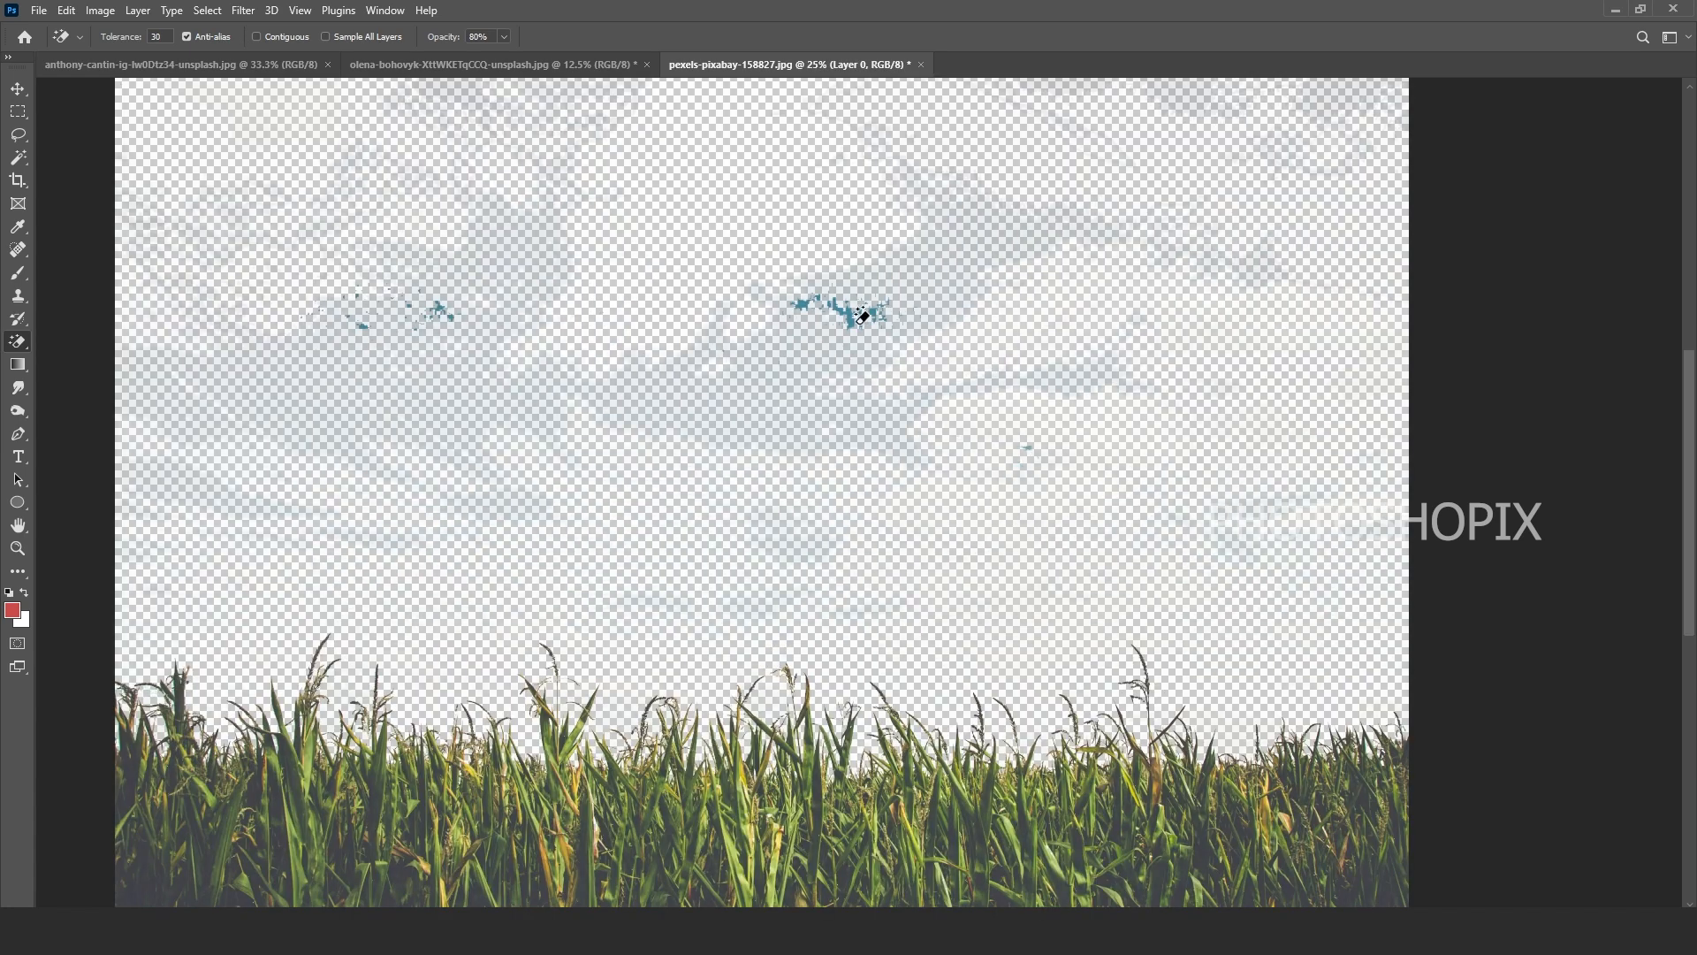
click(844, 376)
click(765, 424)
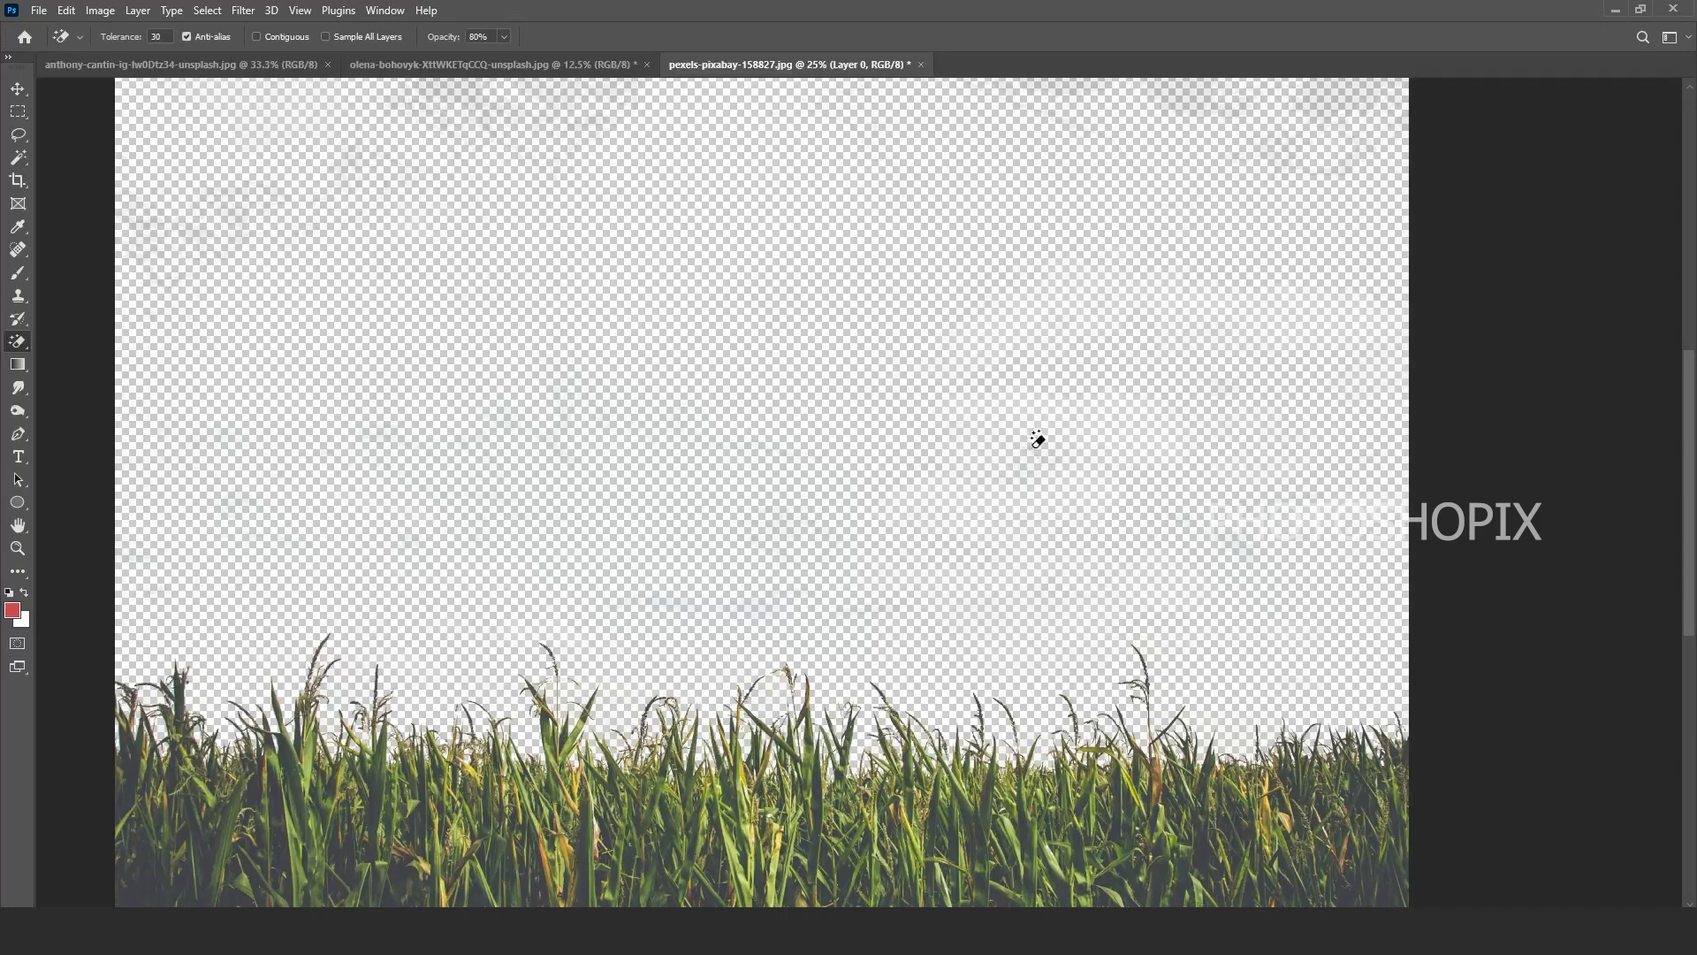
Step: Zoom in to check the corn edges for leftover sky, then fit the image to the window
scroll(933, 587, up, 3)
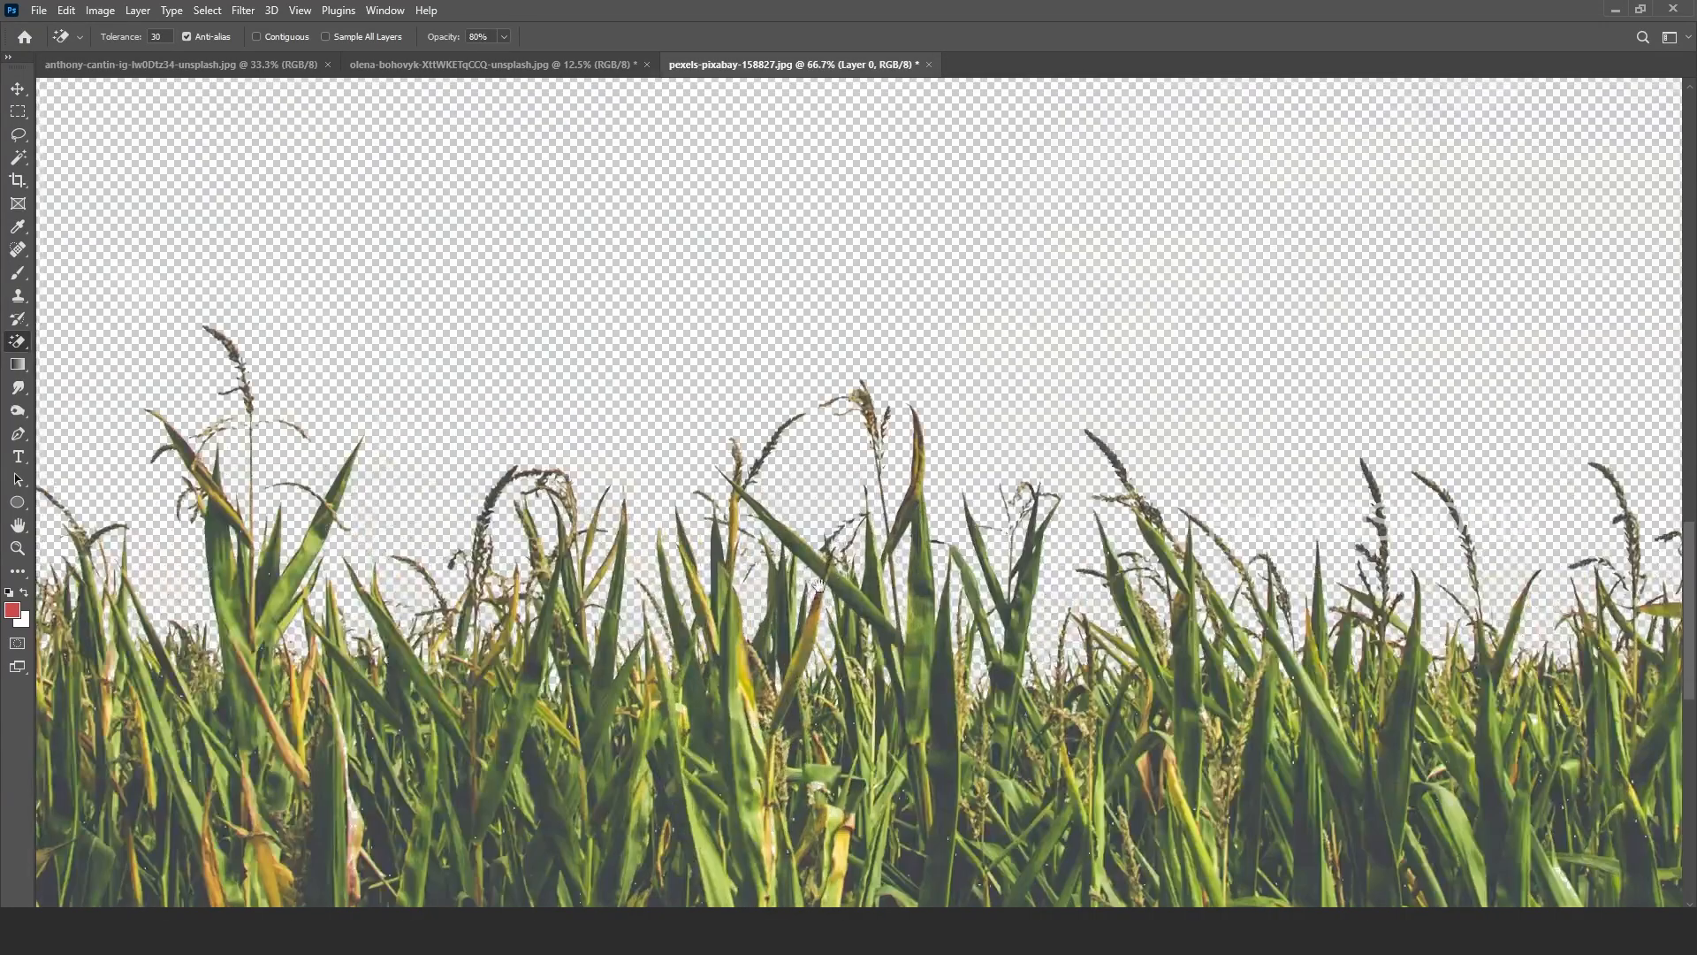
drag(819, 586, 352, 591)
drag(1607, 542, 1652, 459)
drag(270, 505, 1652, 464)
drag(789, 407, 1173, 523)
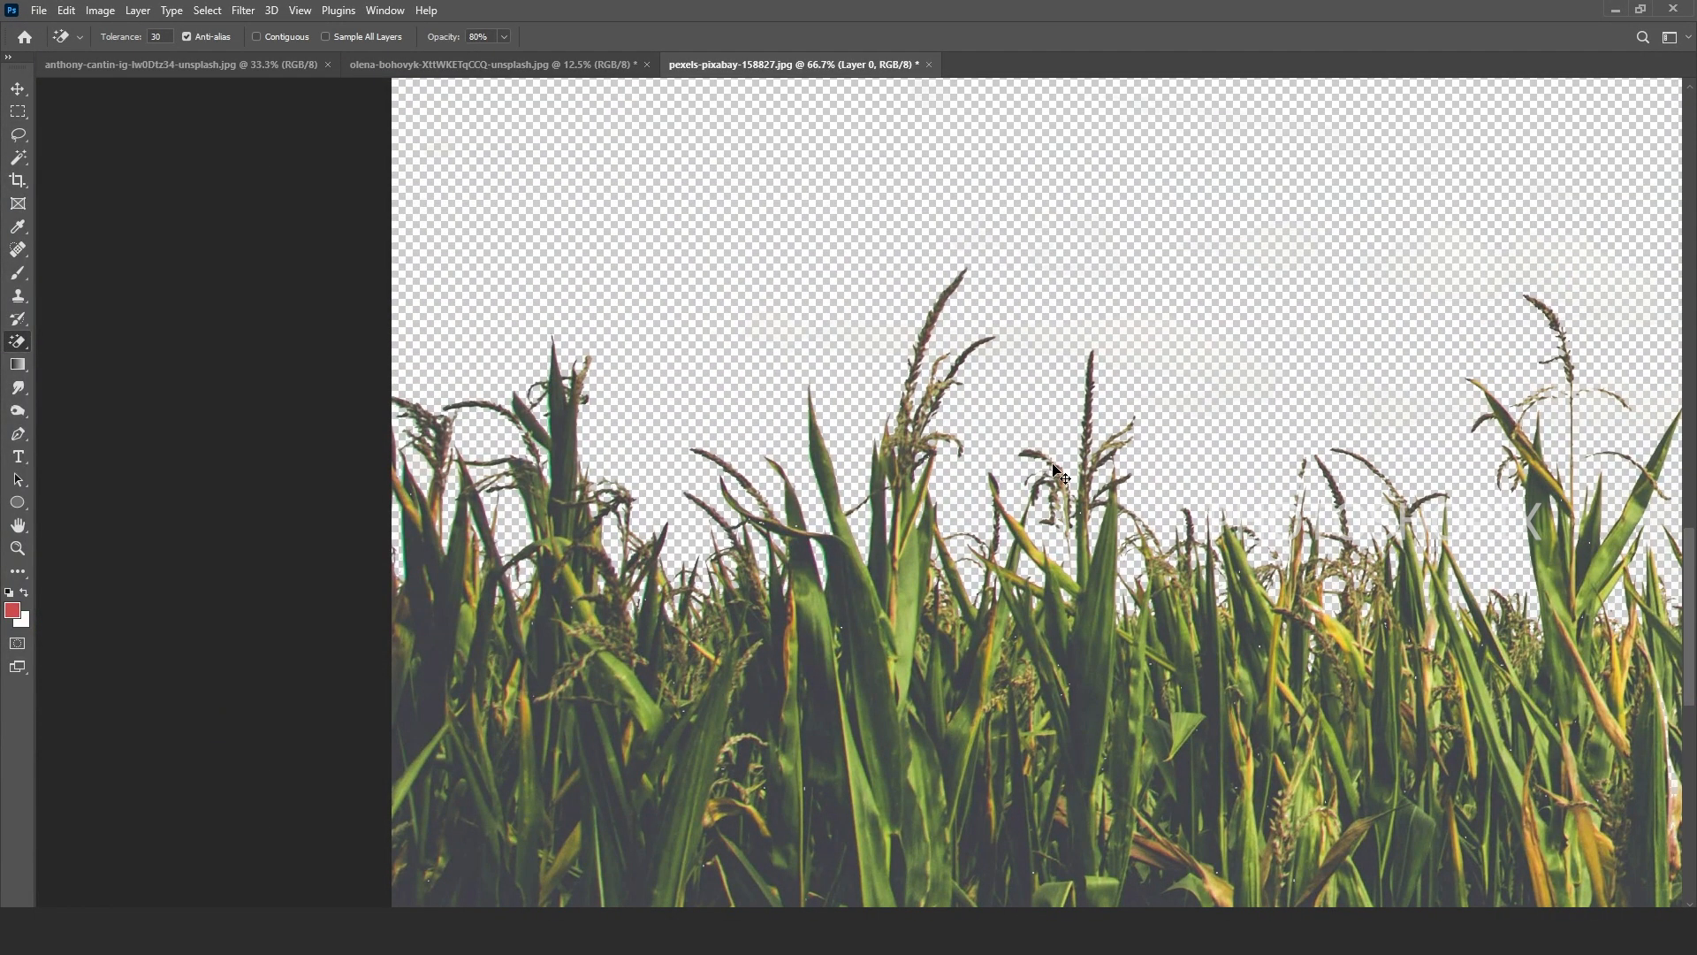
key(ctrl+0)
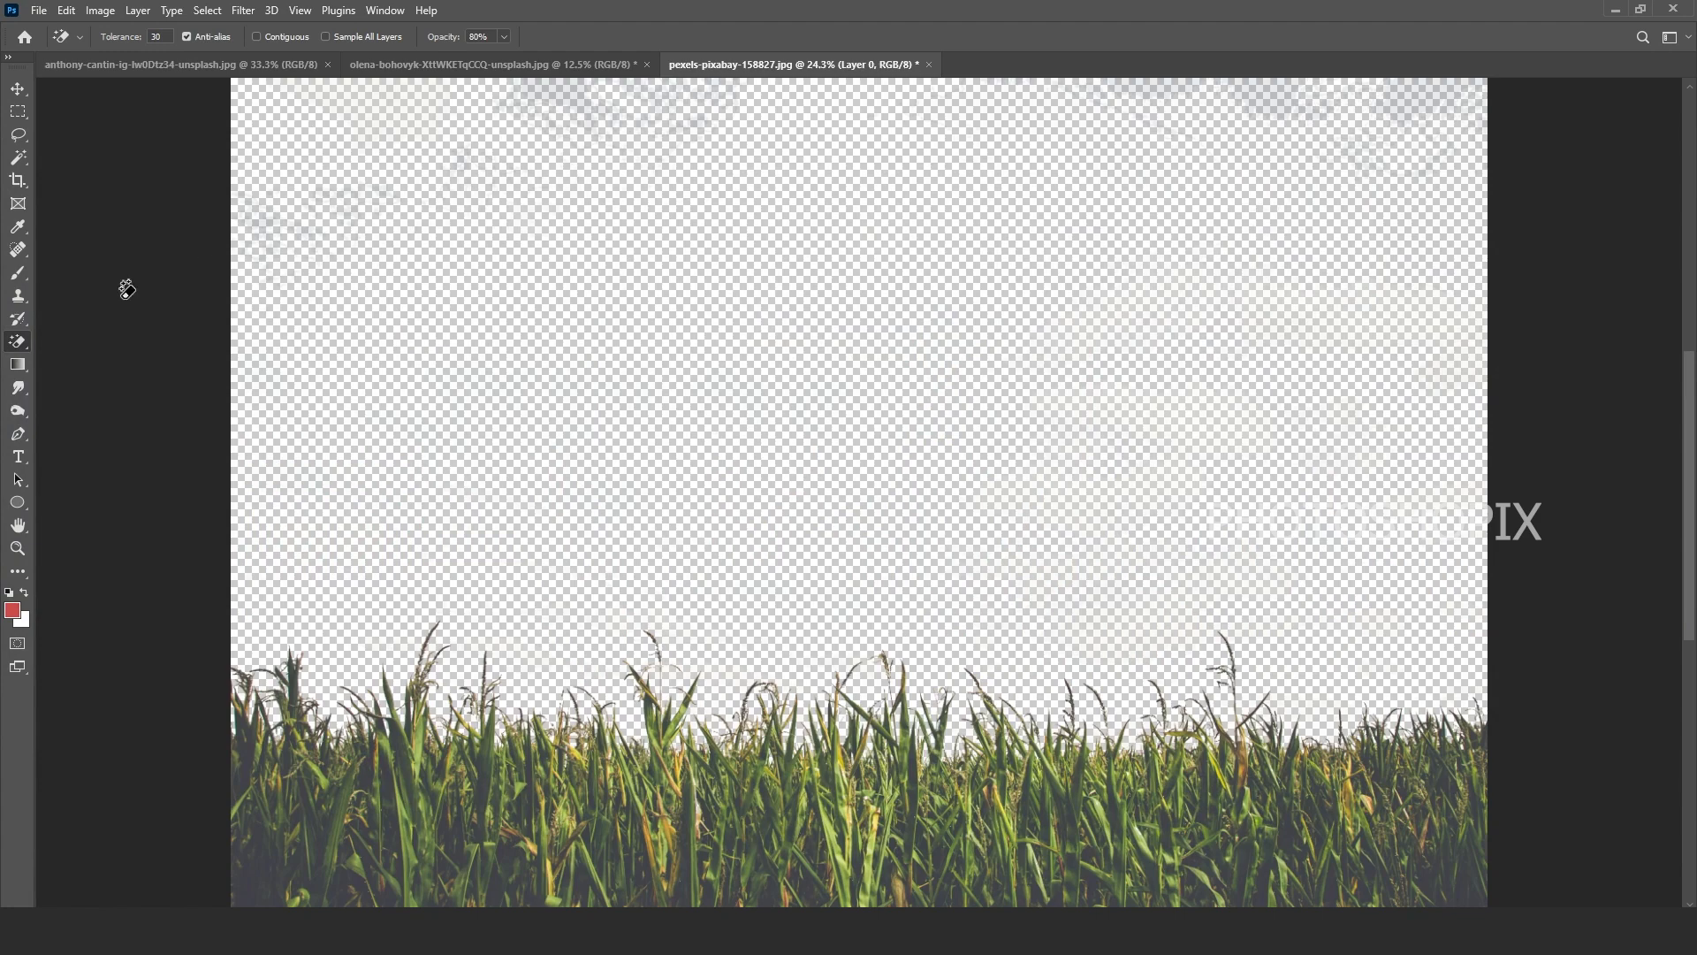
Step: Bring the sky photo into the cornfield document as a new layer
key(v)
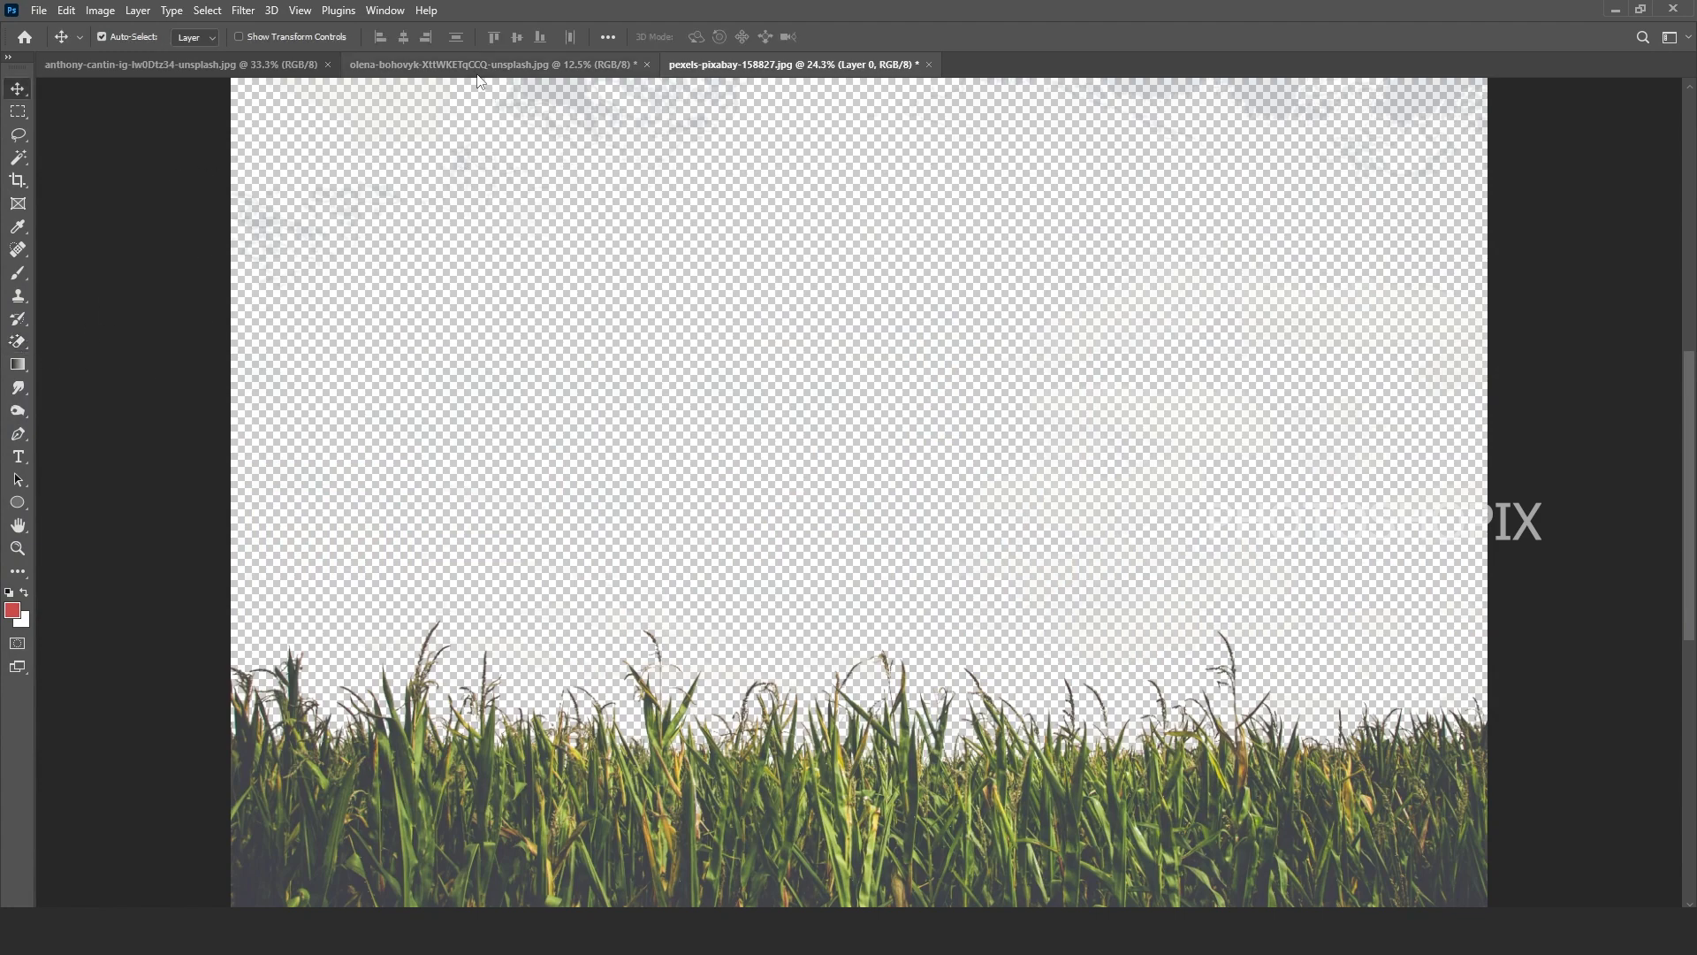
click(470, 64)
click(746, 65)
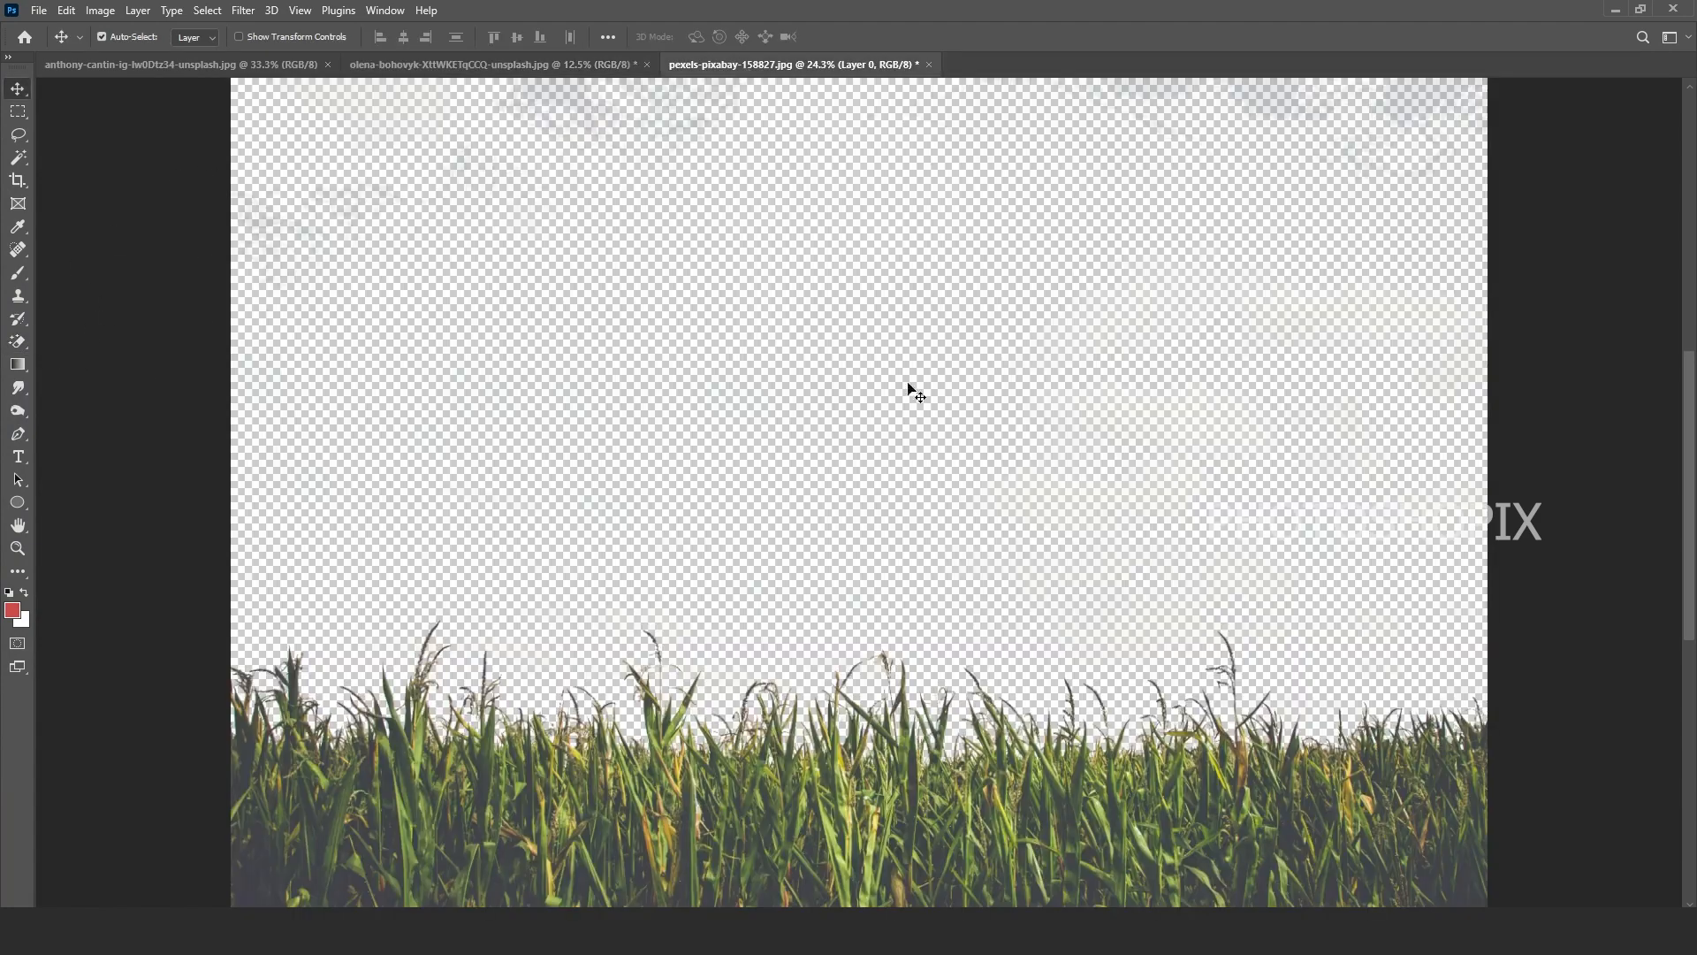
click(208, 64)
drag(910, 438, 966, 560)
key(ctrl+minus)
key(ctrl+minus)
Step: Place Layer 1 beneath the cornfield layer and enlarge it to fill the canvas
key(F7)
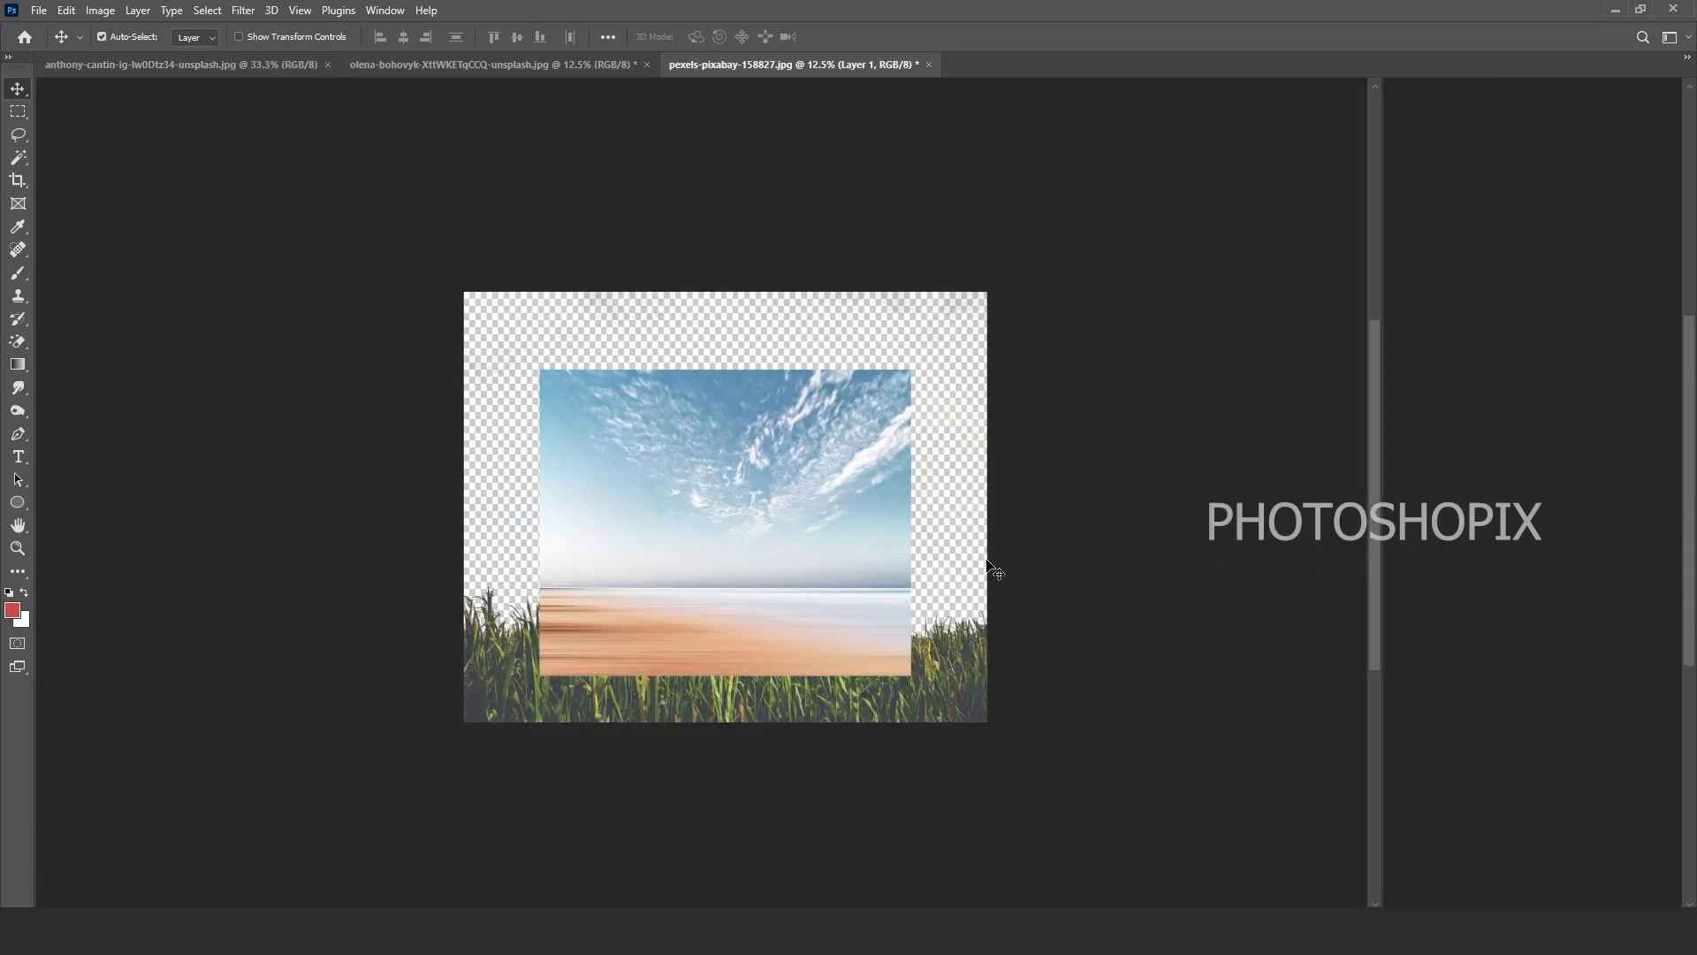
drag(1502, 196, 1507, 258)
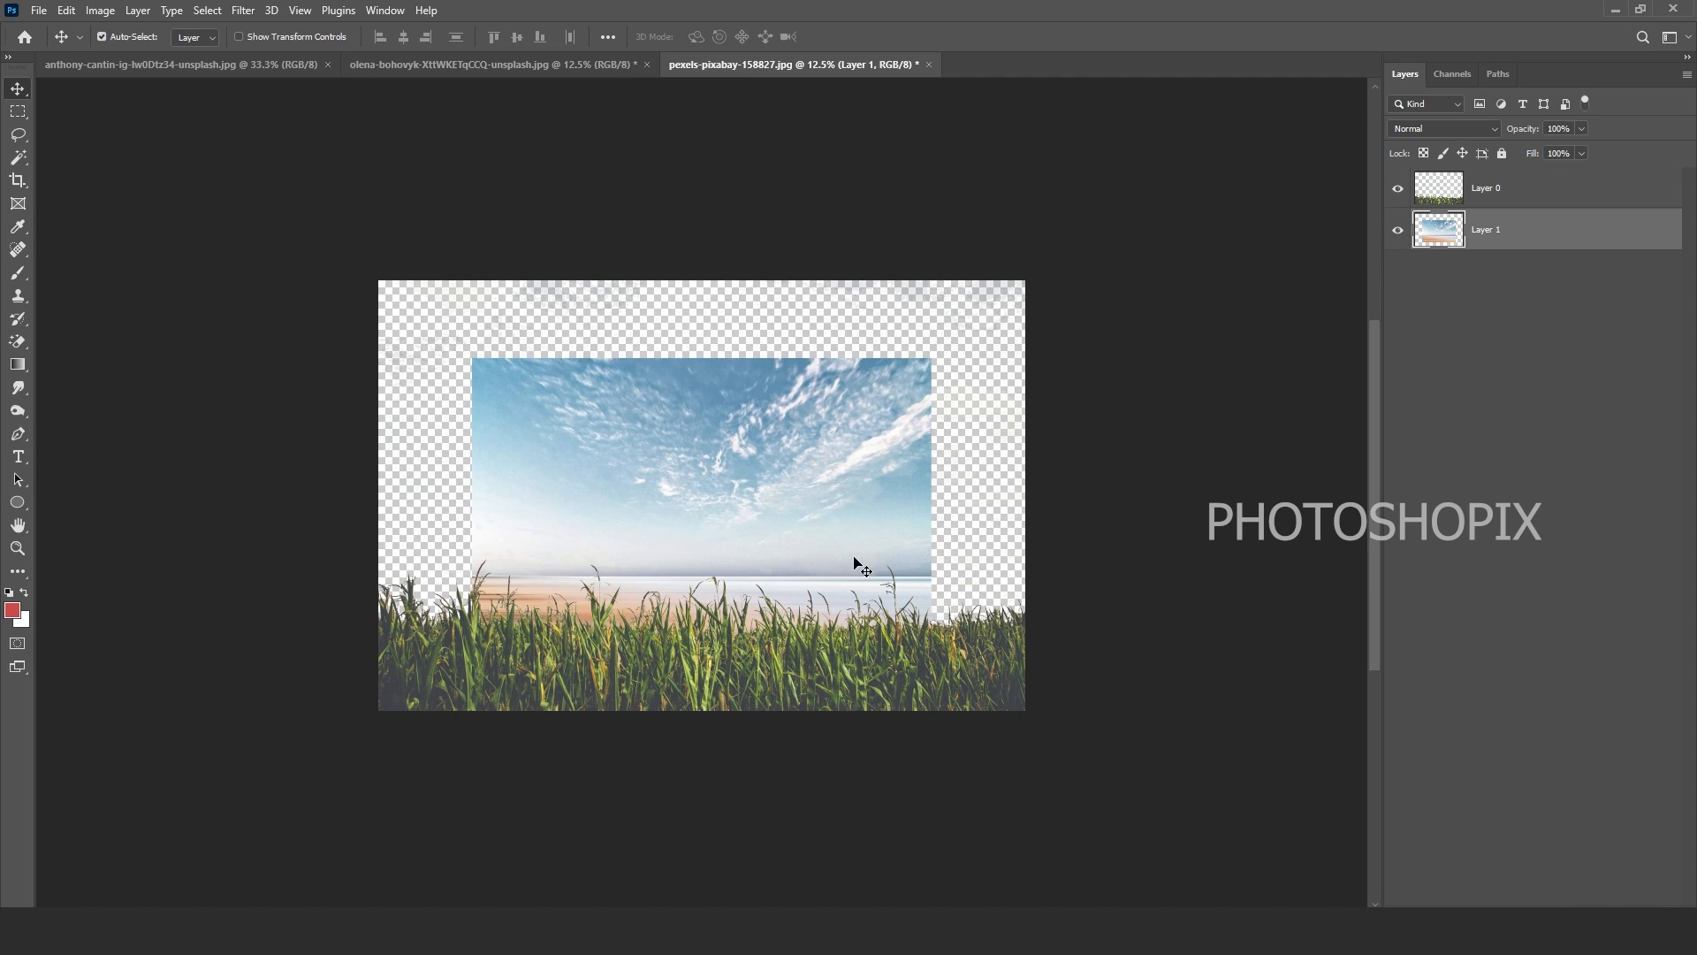
key(ctrl+t)
drag(938, 365, 1141, 270)
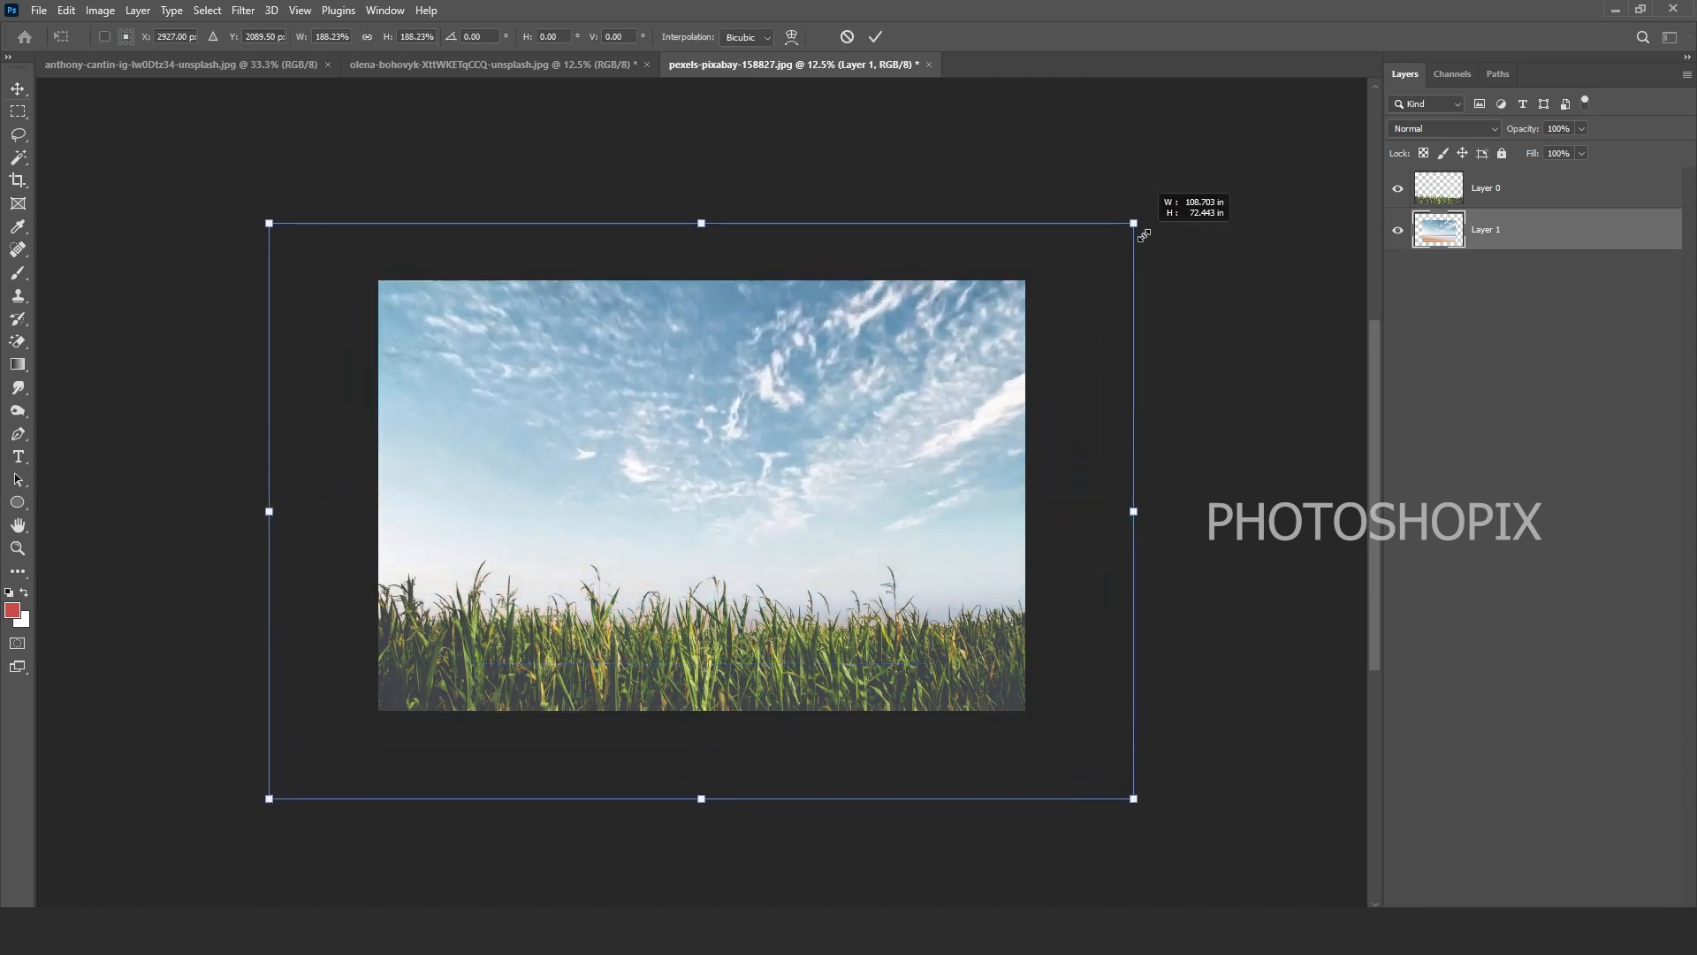
key(Return)
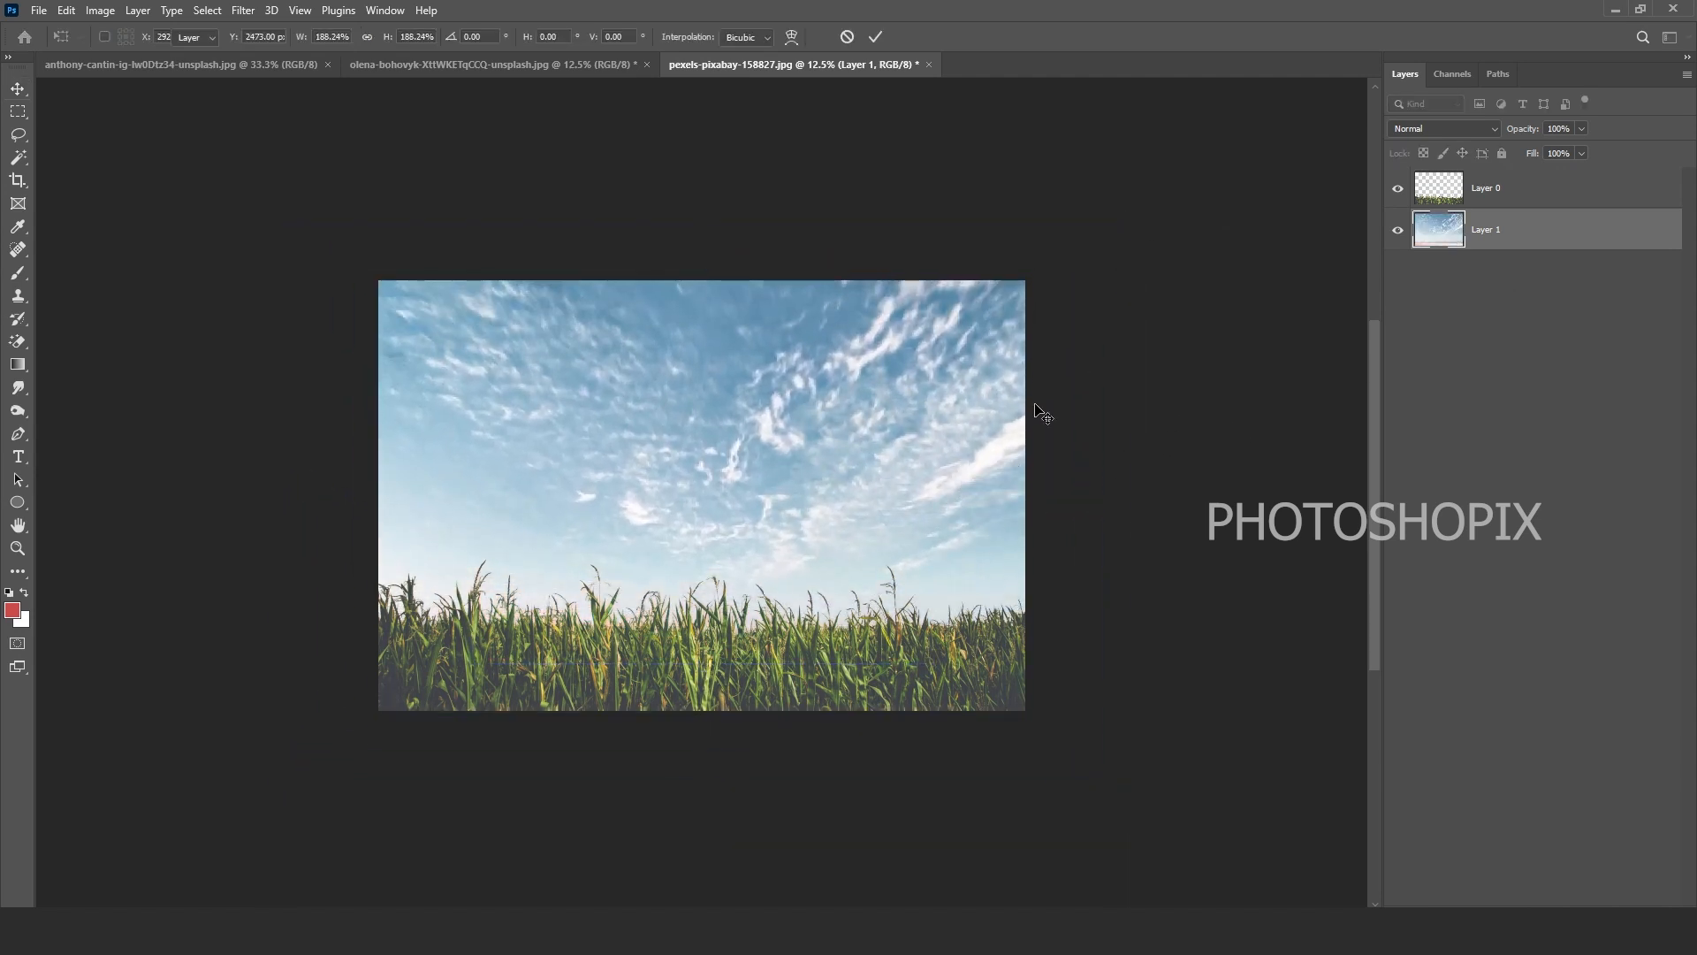
click(1482, 196)
Step: Zoom and pan around the cornfield-and-sky composite to inspect it
scroll(810, 501, up, 1)
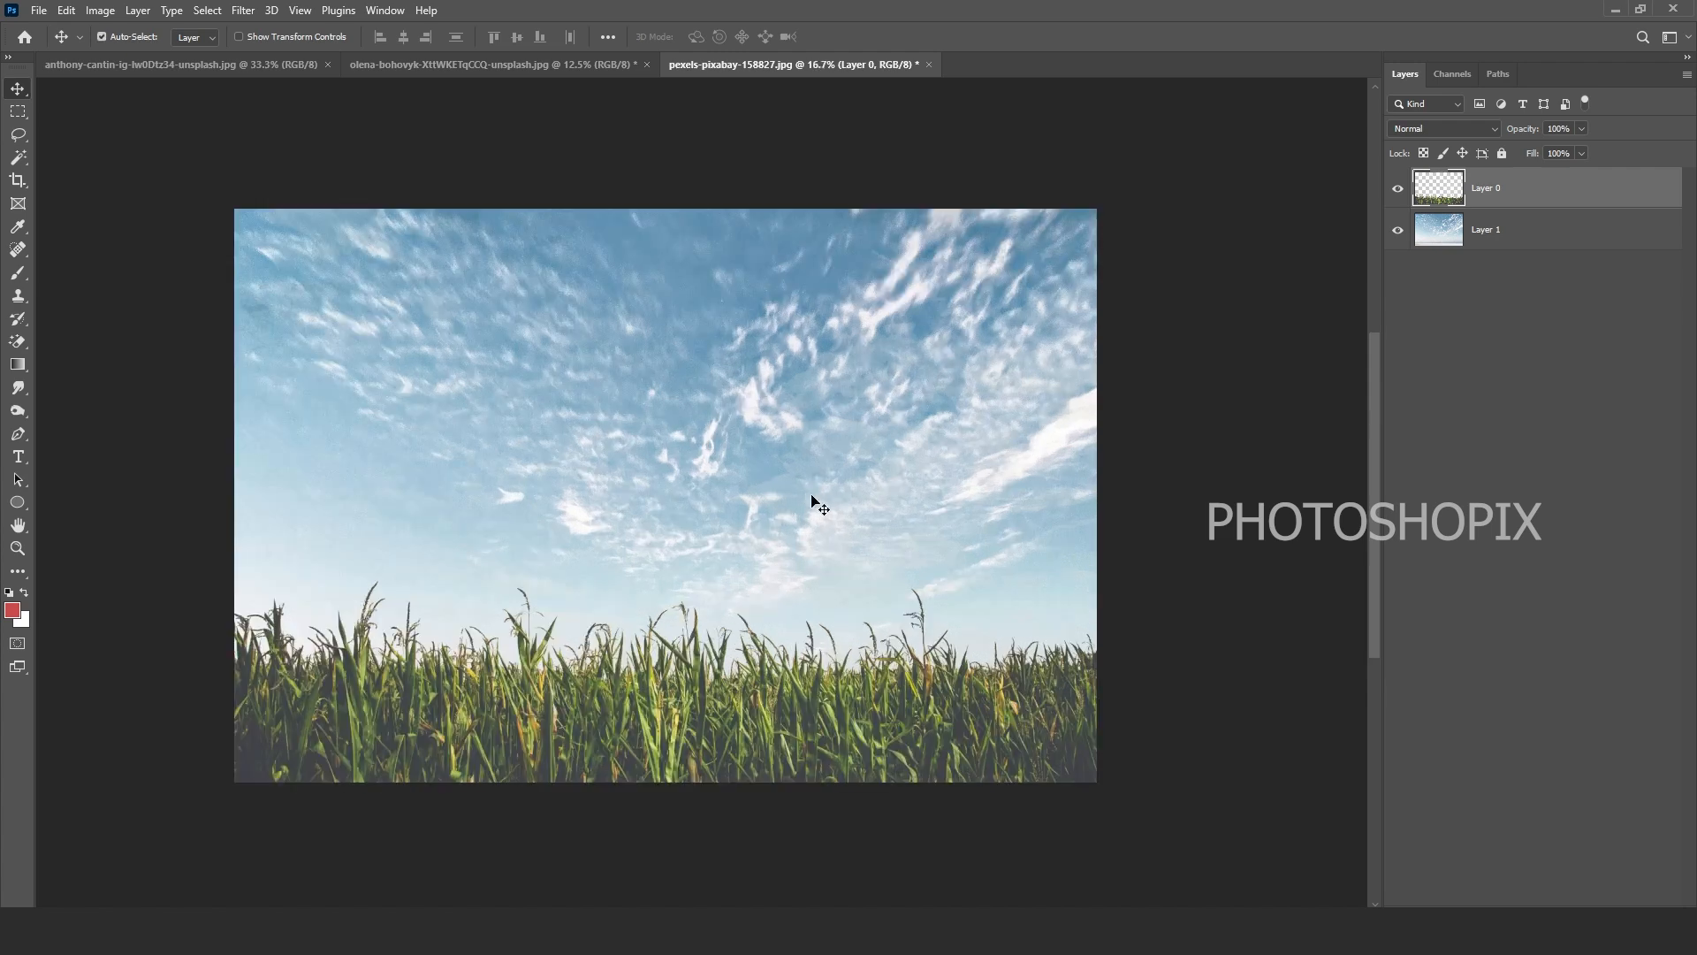
key(e)
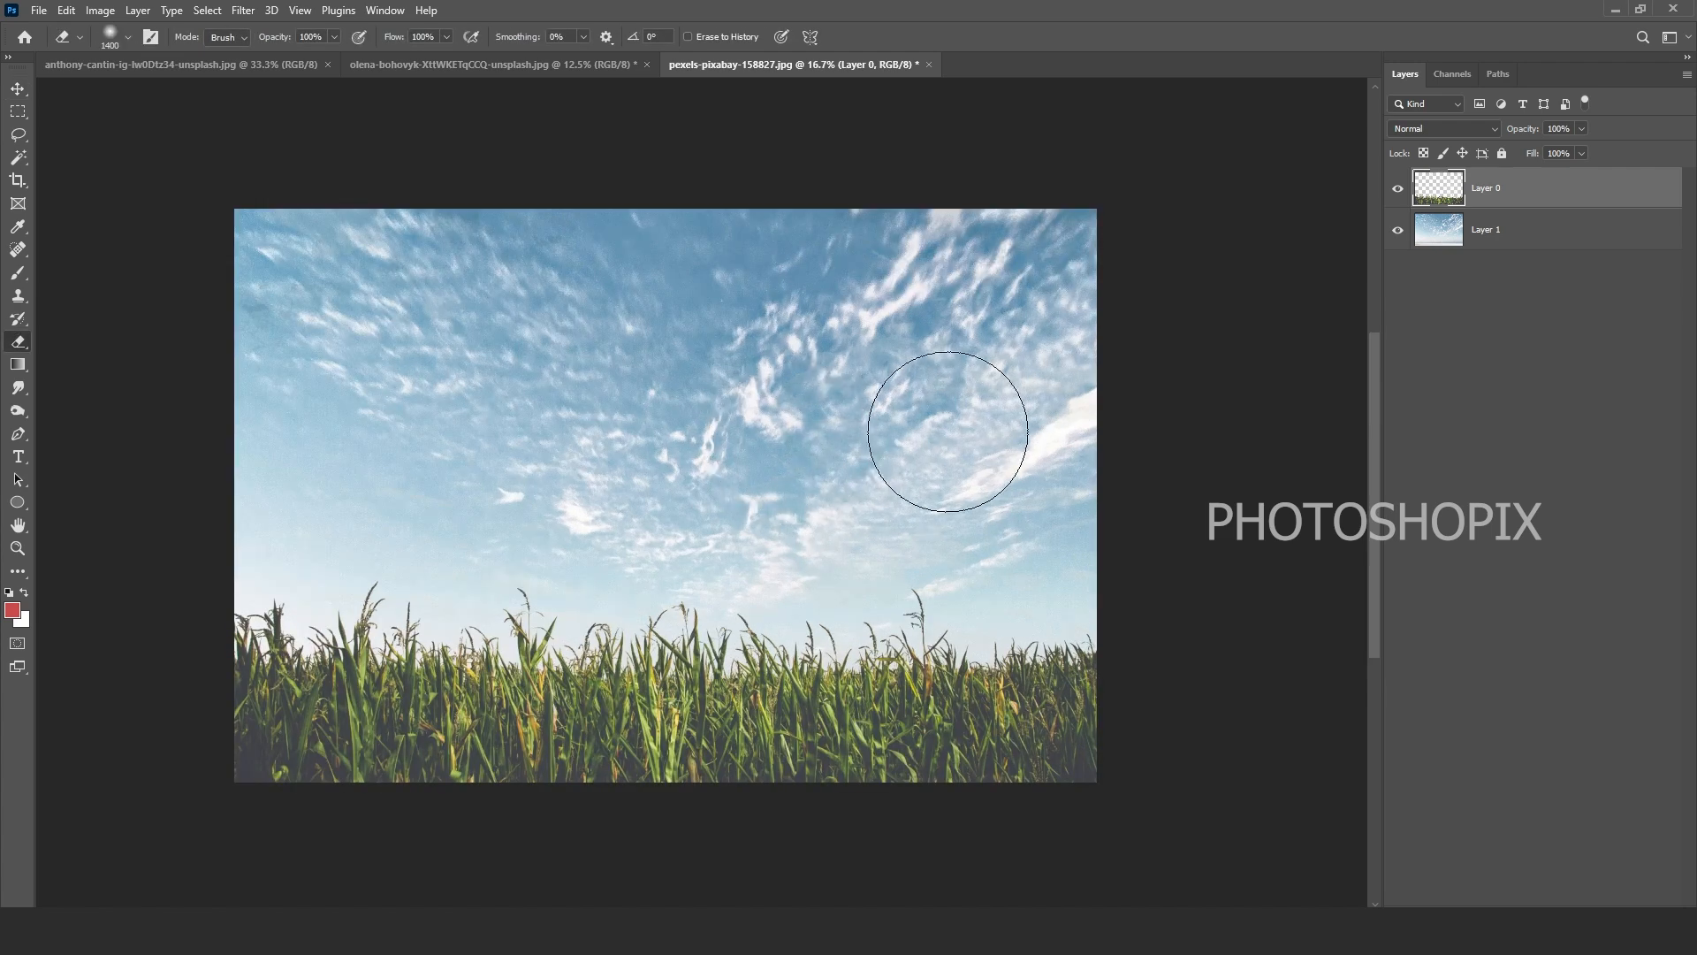
key(v)
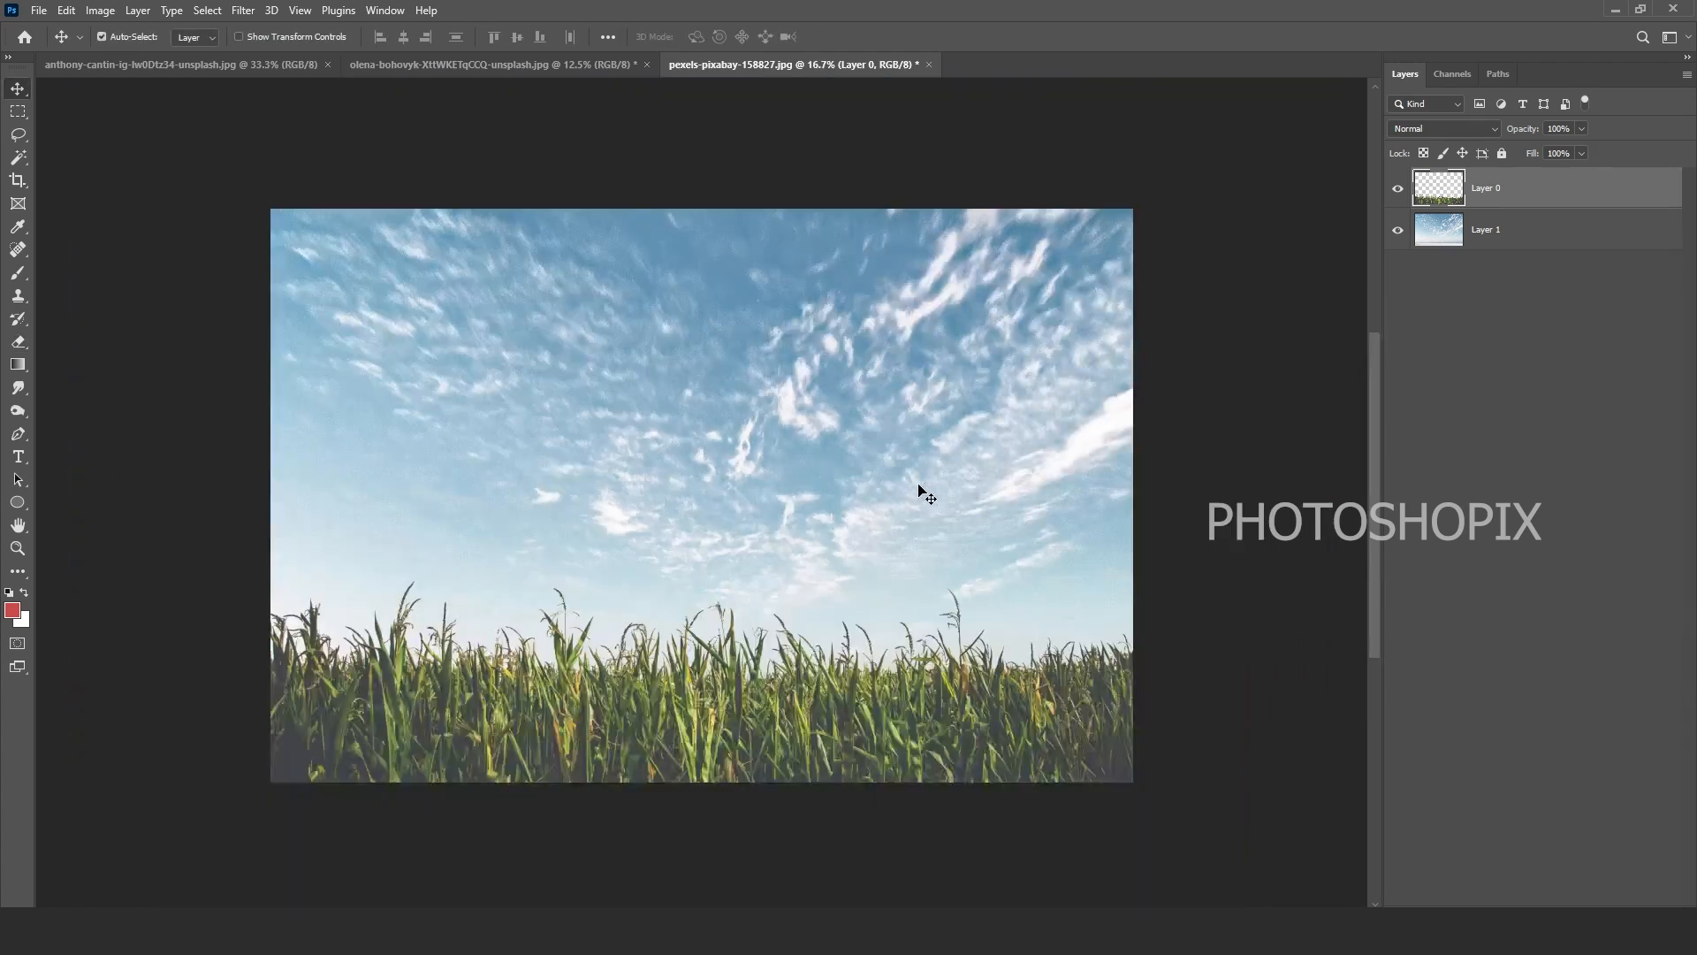
scroll(687, 656, up, 2)
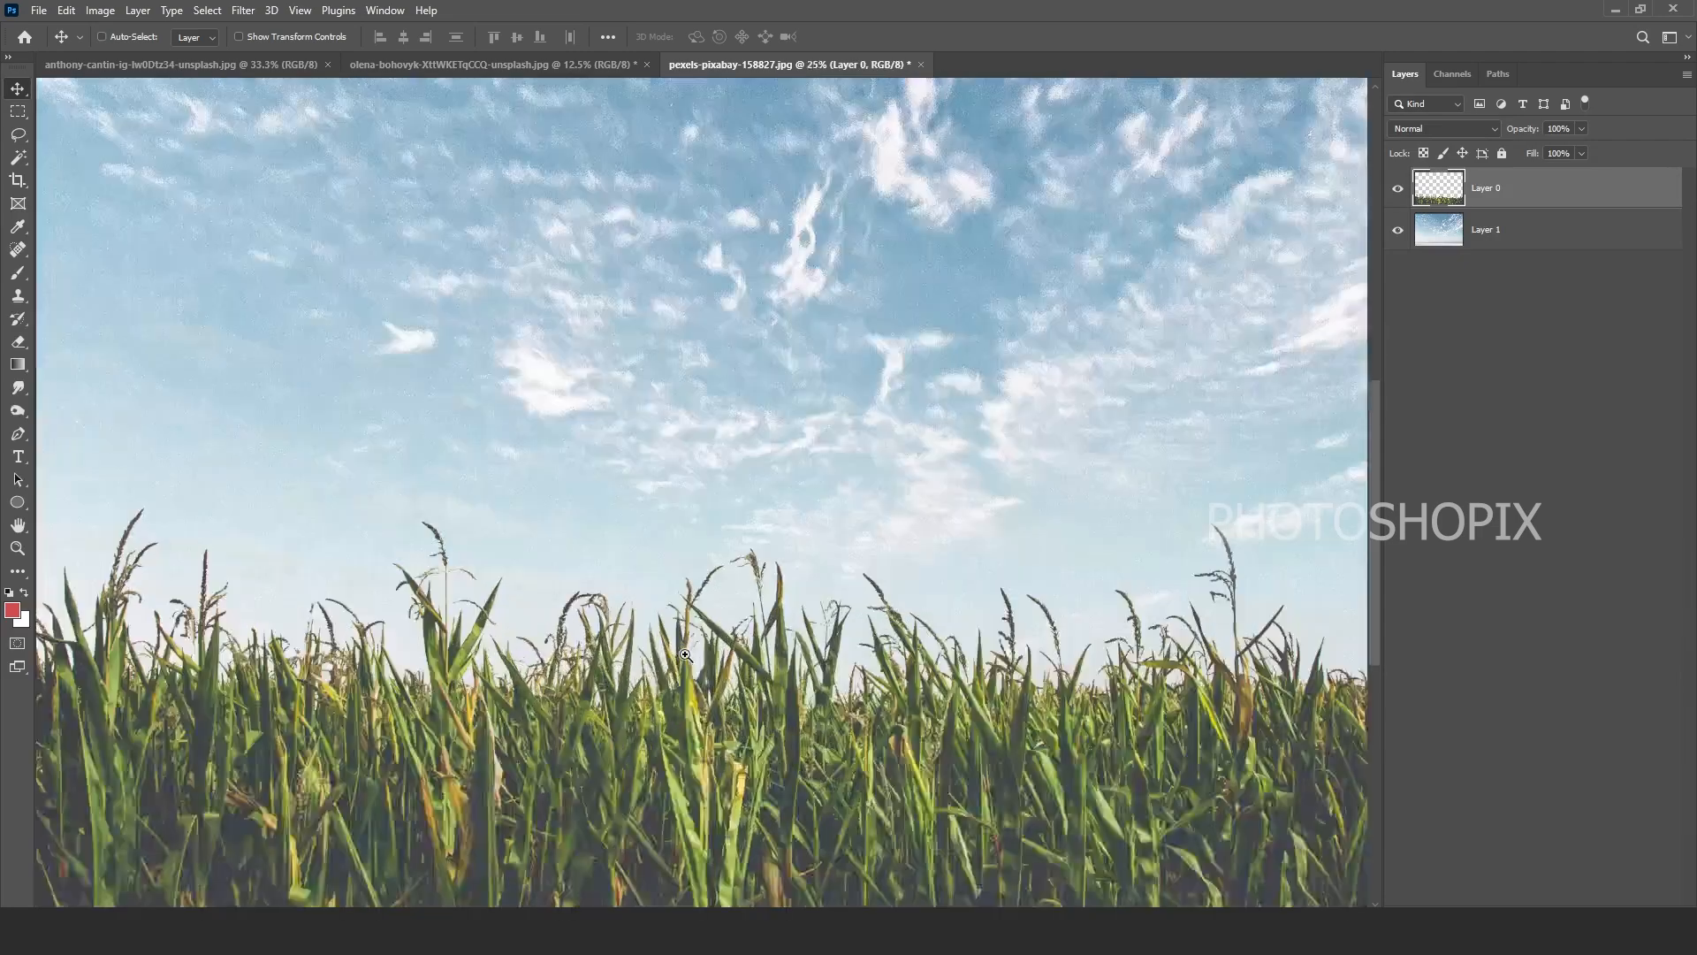
drag(425, 388, 469, 475)
drag(1326, 541, 822, 512)
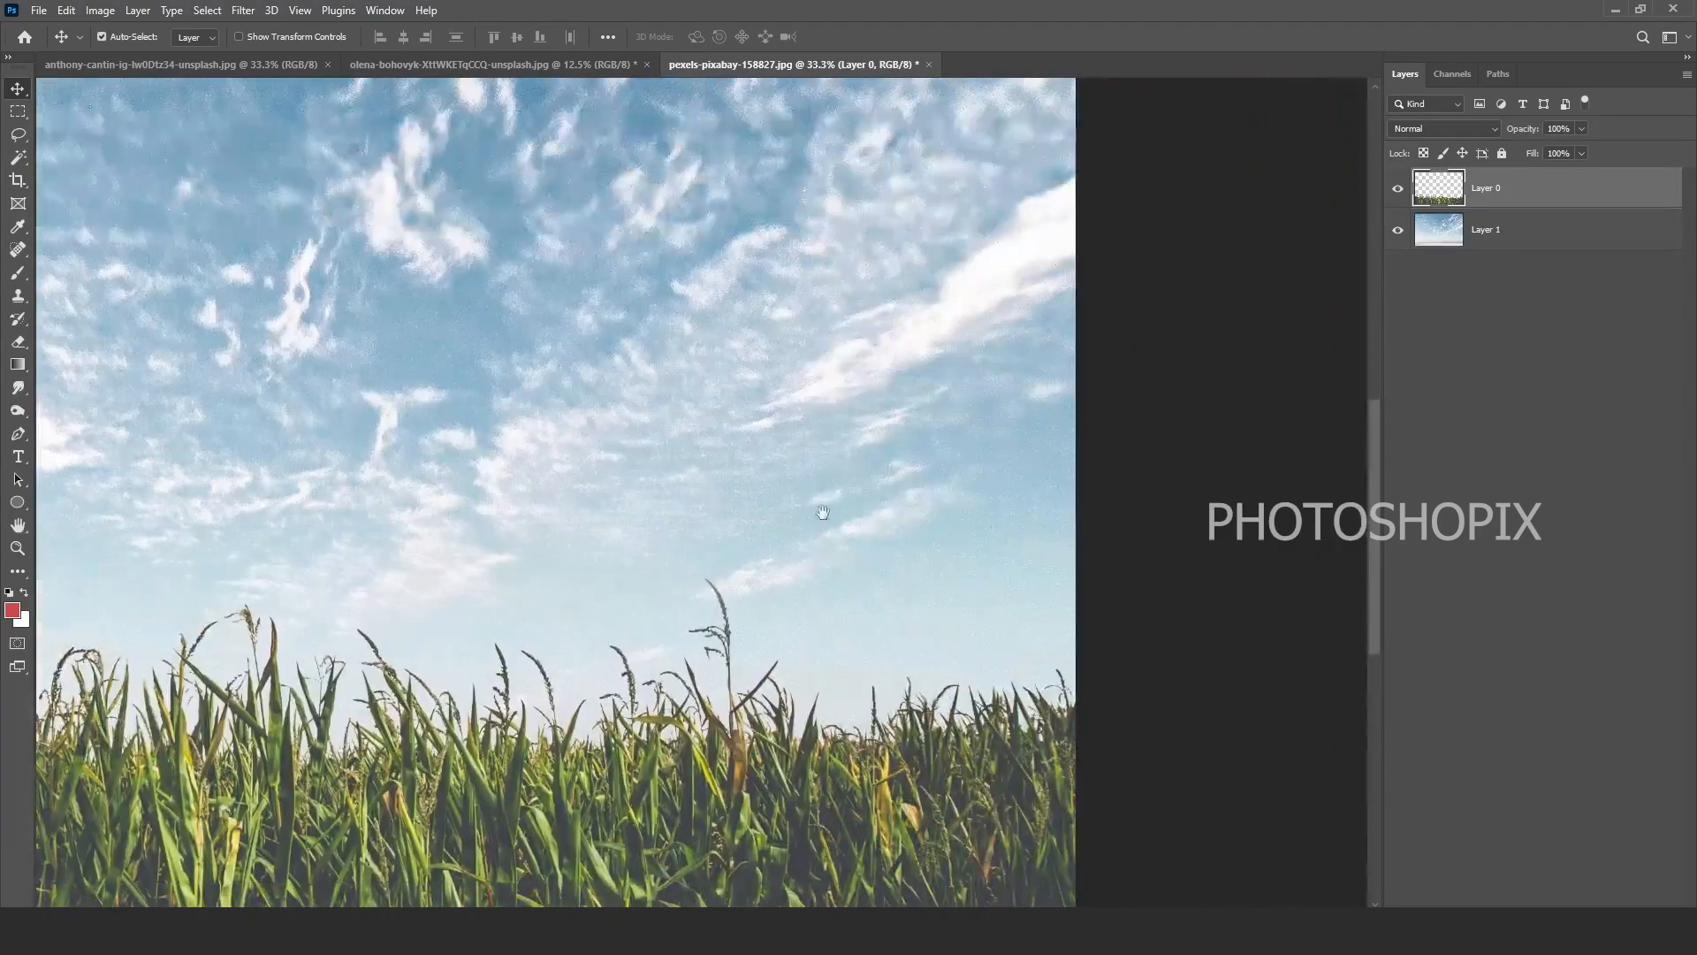
scroll(838, 492, down, 1)
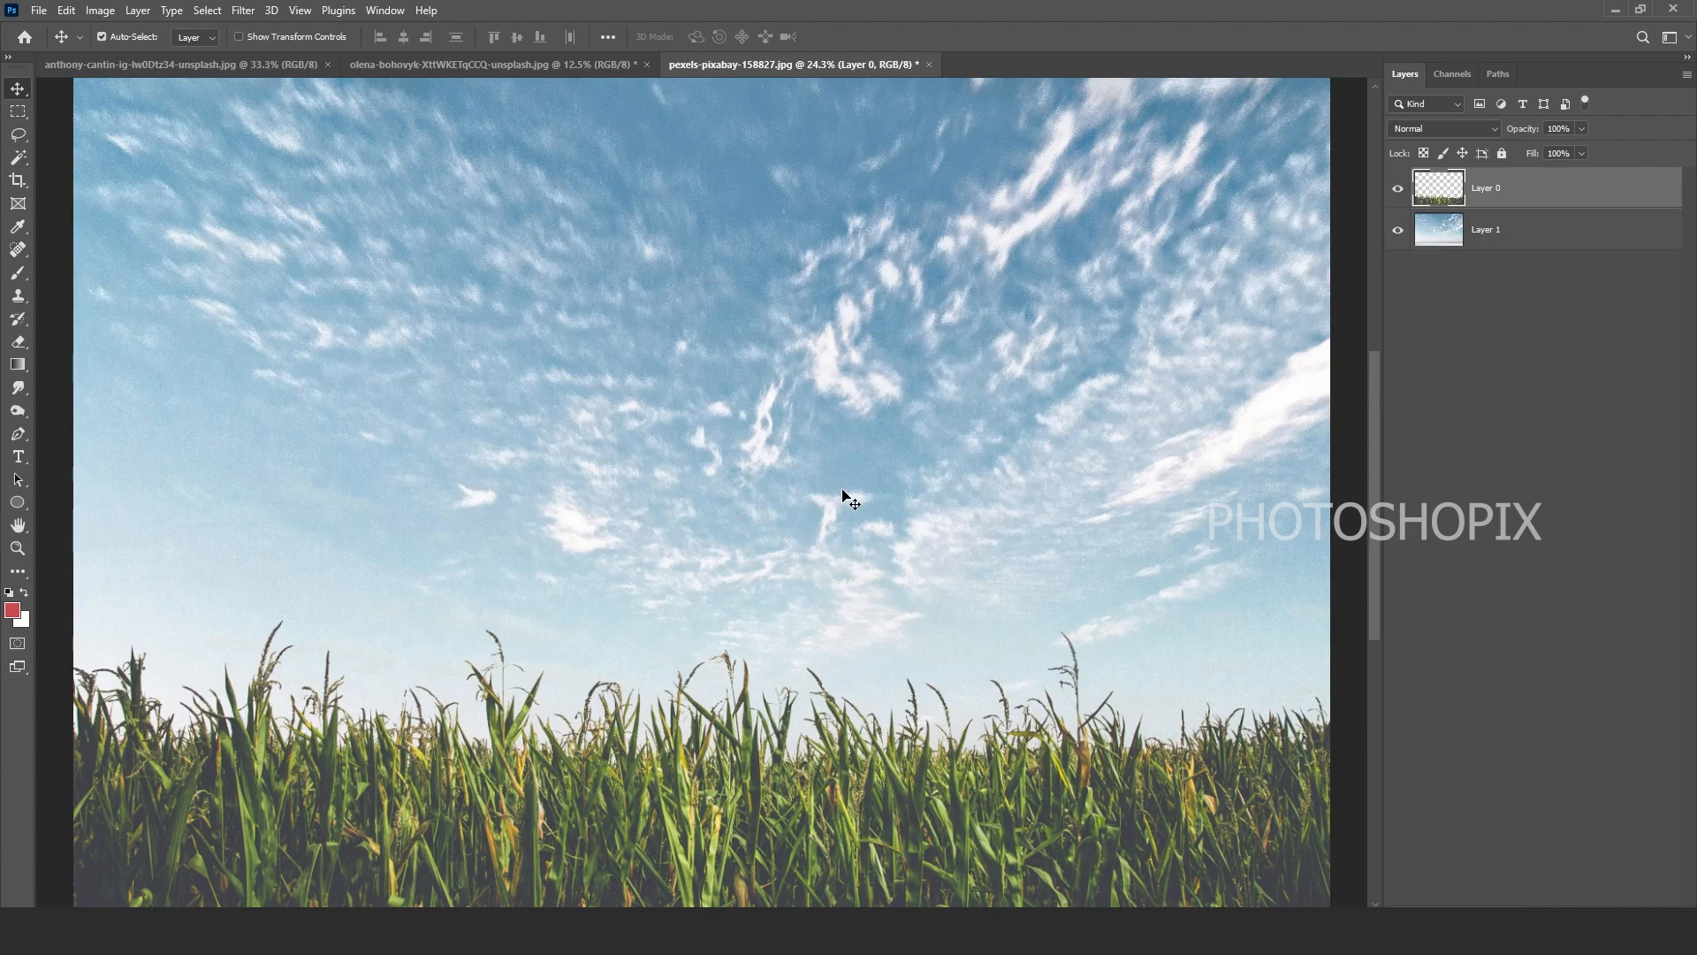
scroll(769, 390, down, 1)
mouse_move(814, 521)
mouse_down()
mouse_move(806, 466)
mouse_move(810, 523)
mouse_up()
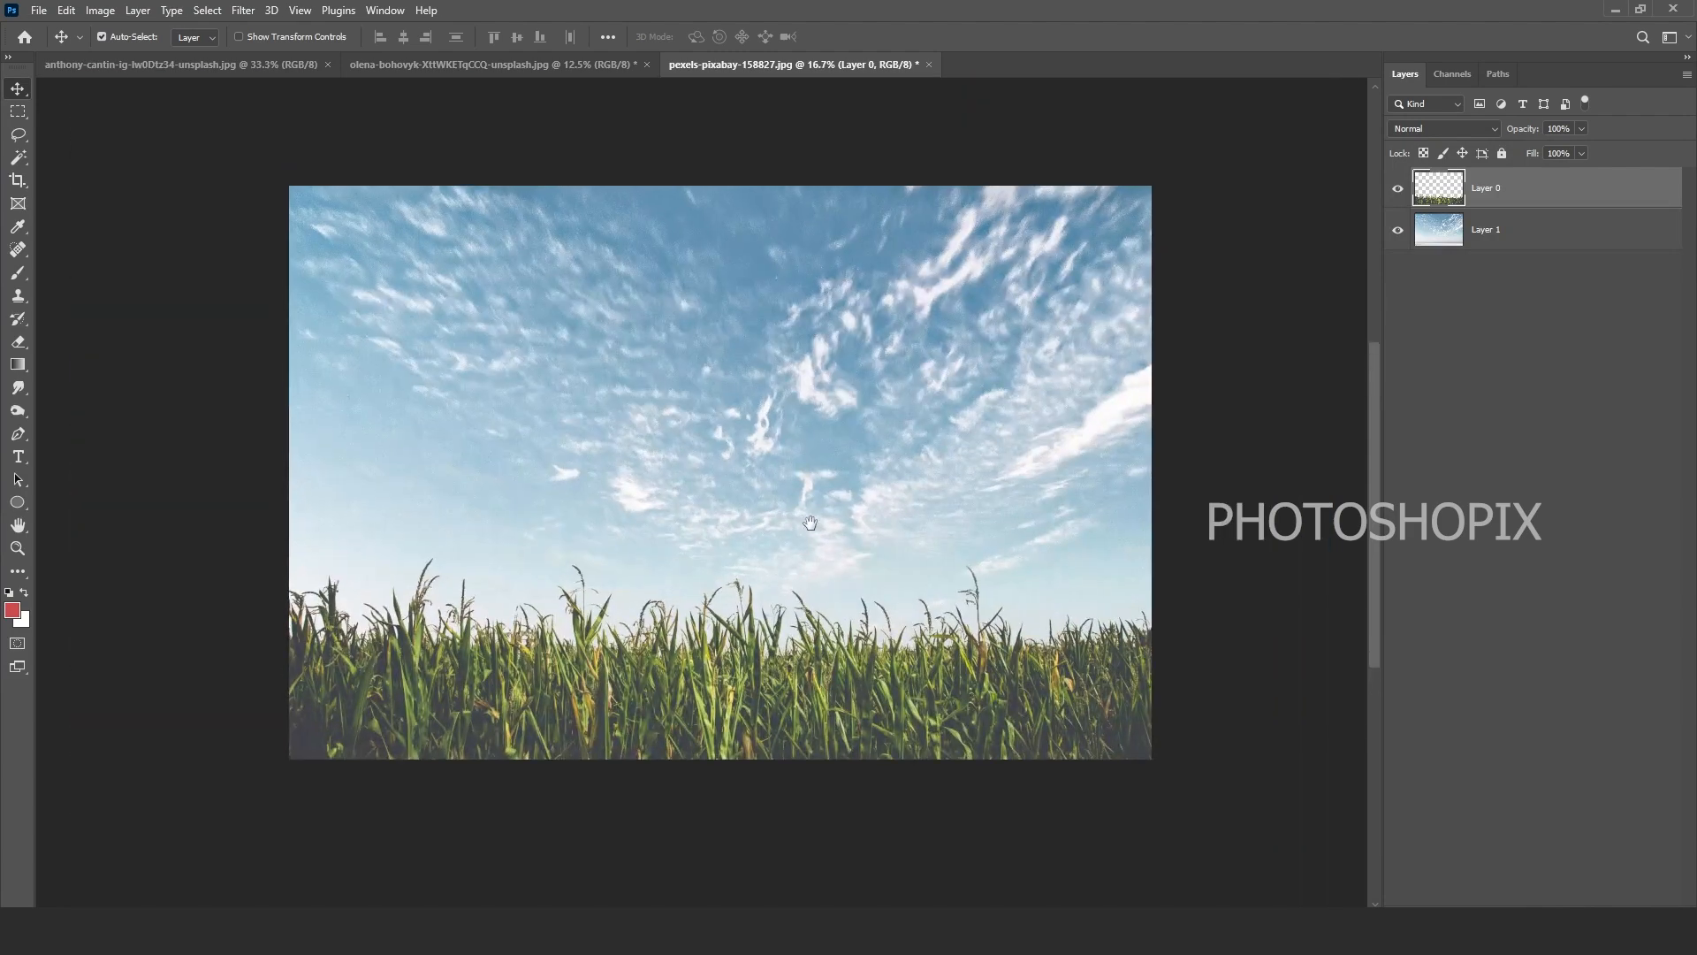
Step: In the portrait, erase the yellow backdrop on the right with the Magic Eraser
click(498, 67)
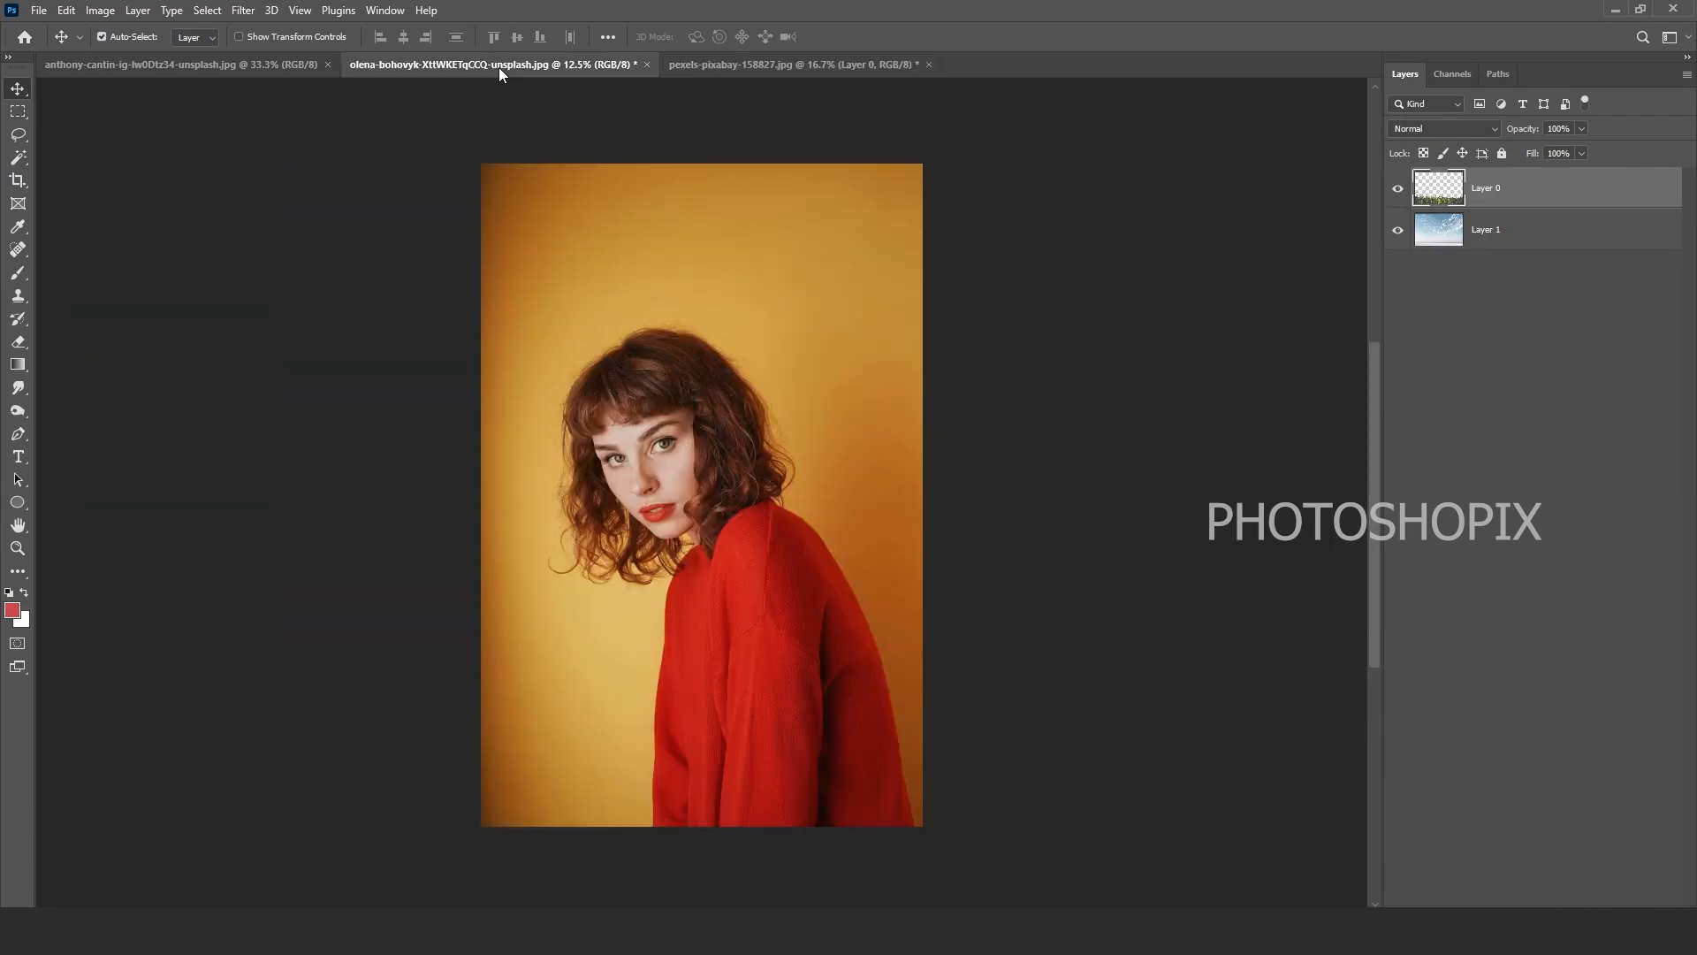
scroll(778, 375, up, 1)
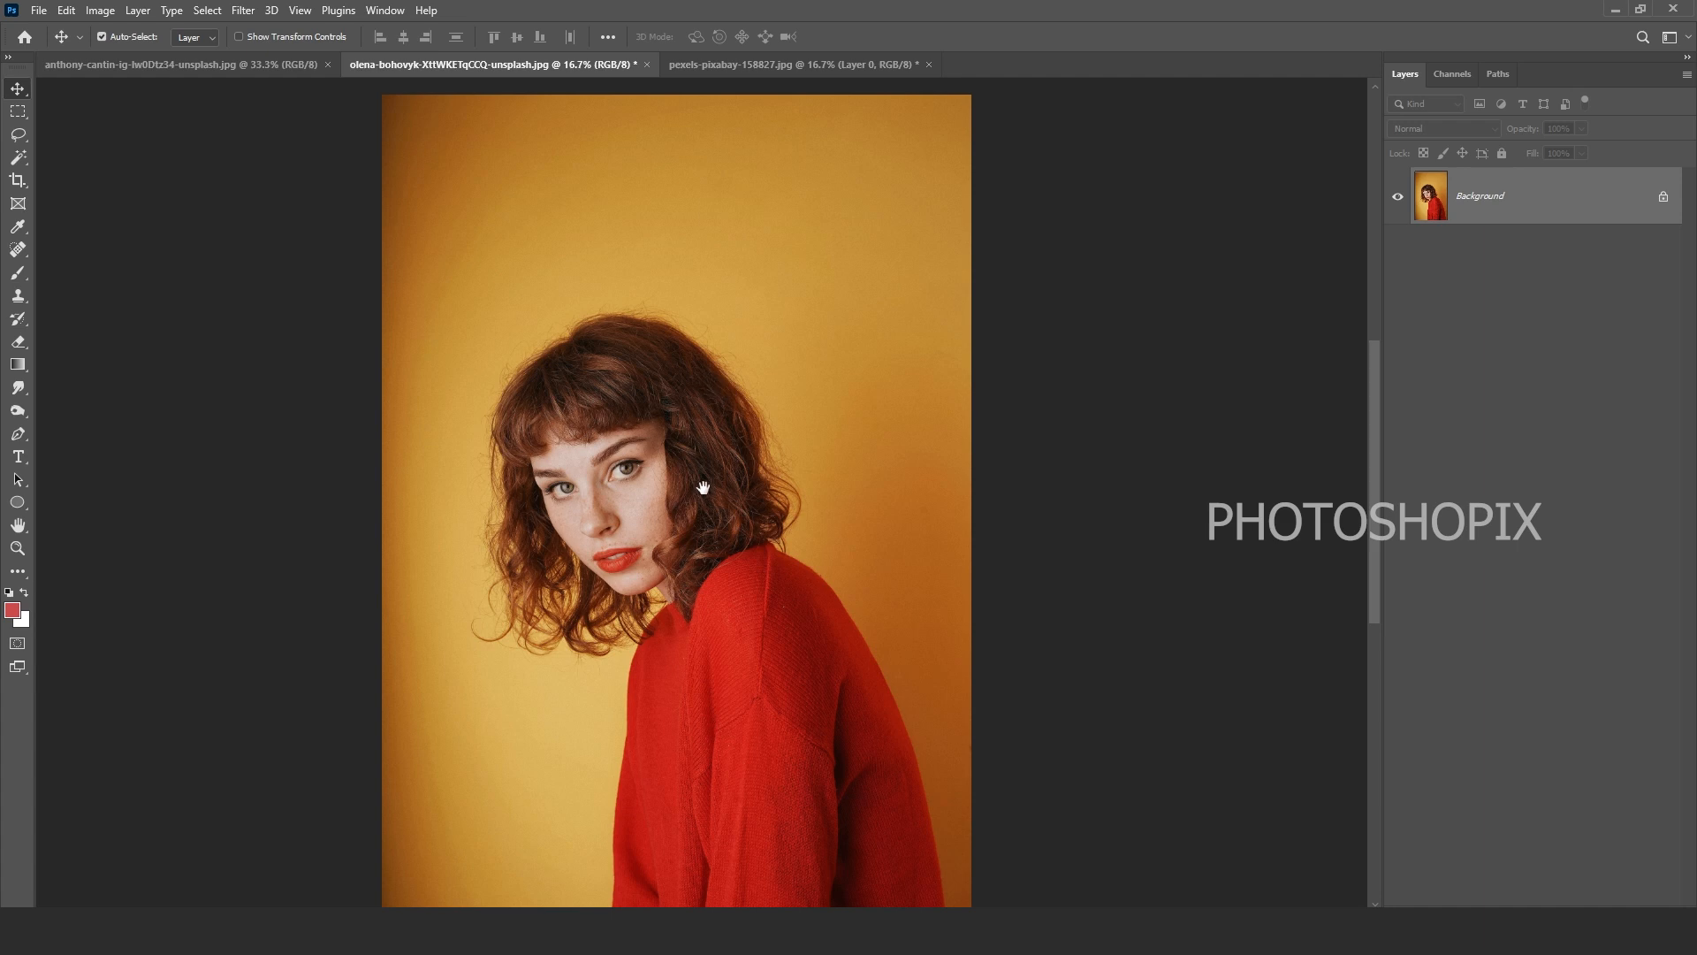
drag(703, 488, 692, 441)
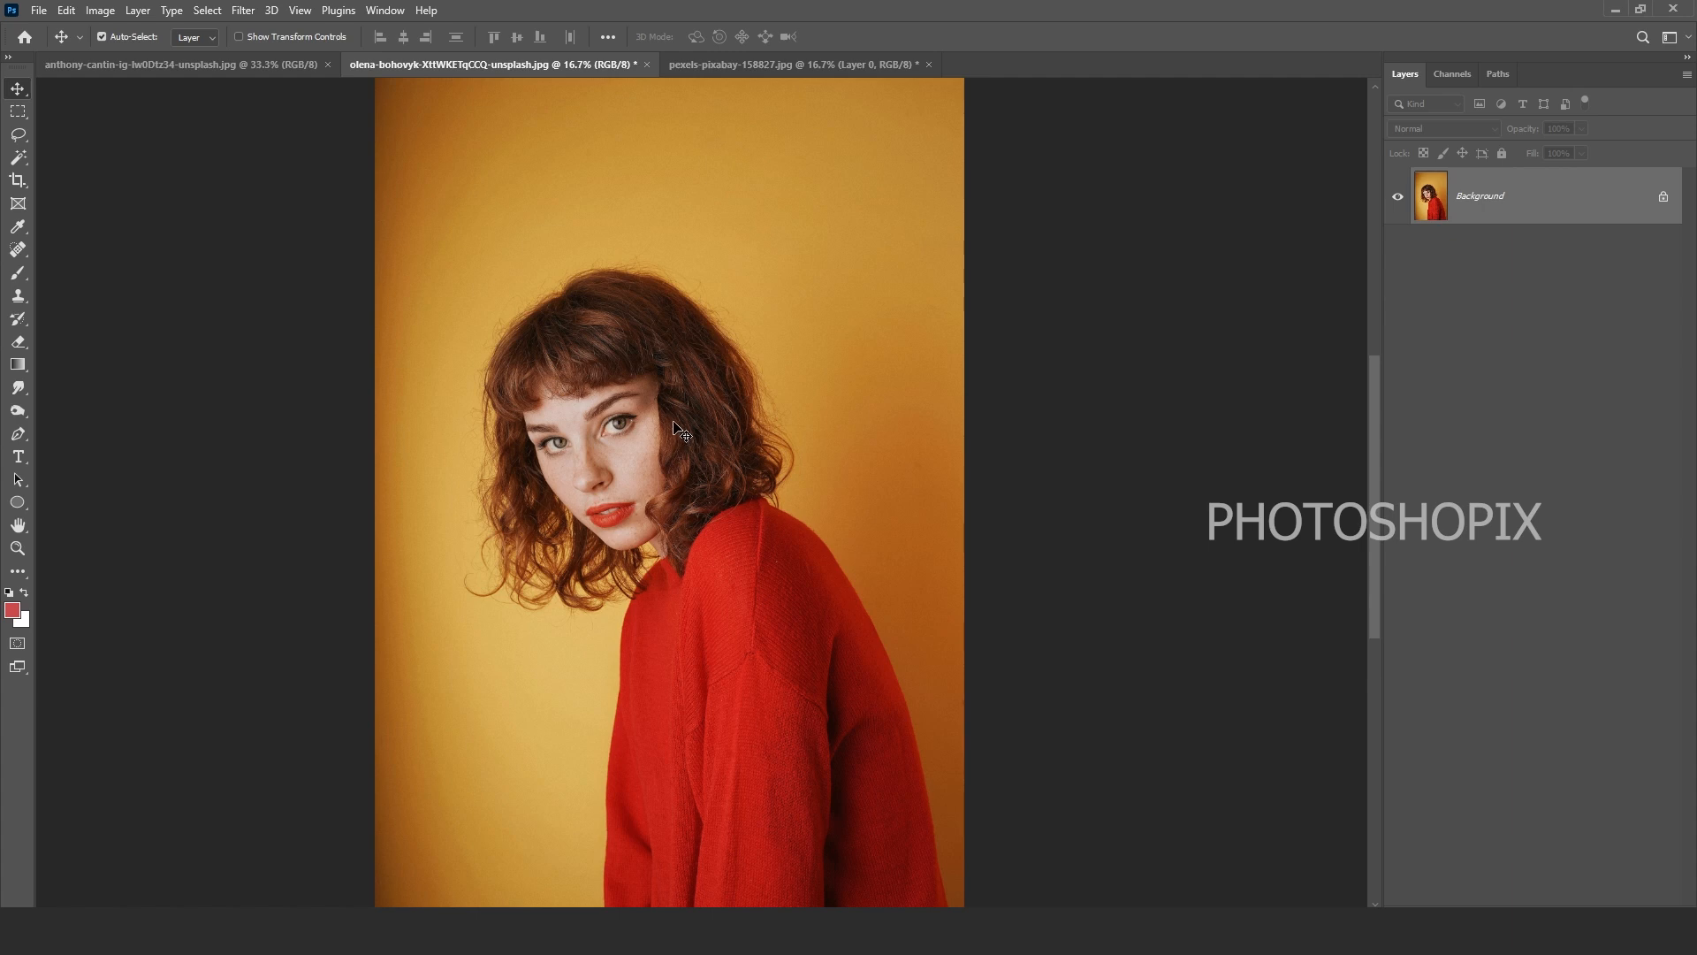
key(e)
key(shift+e)
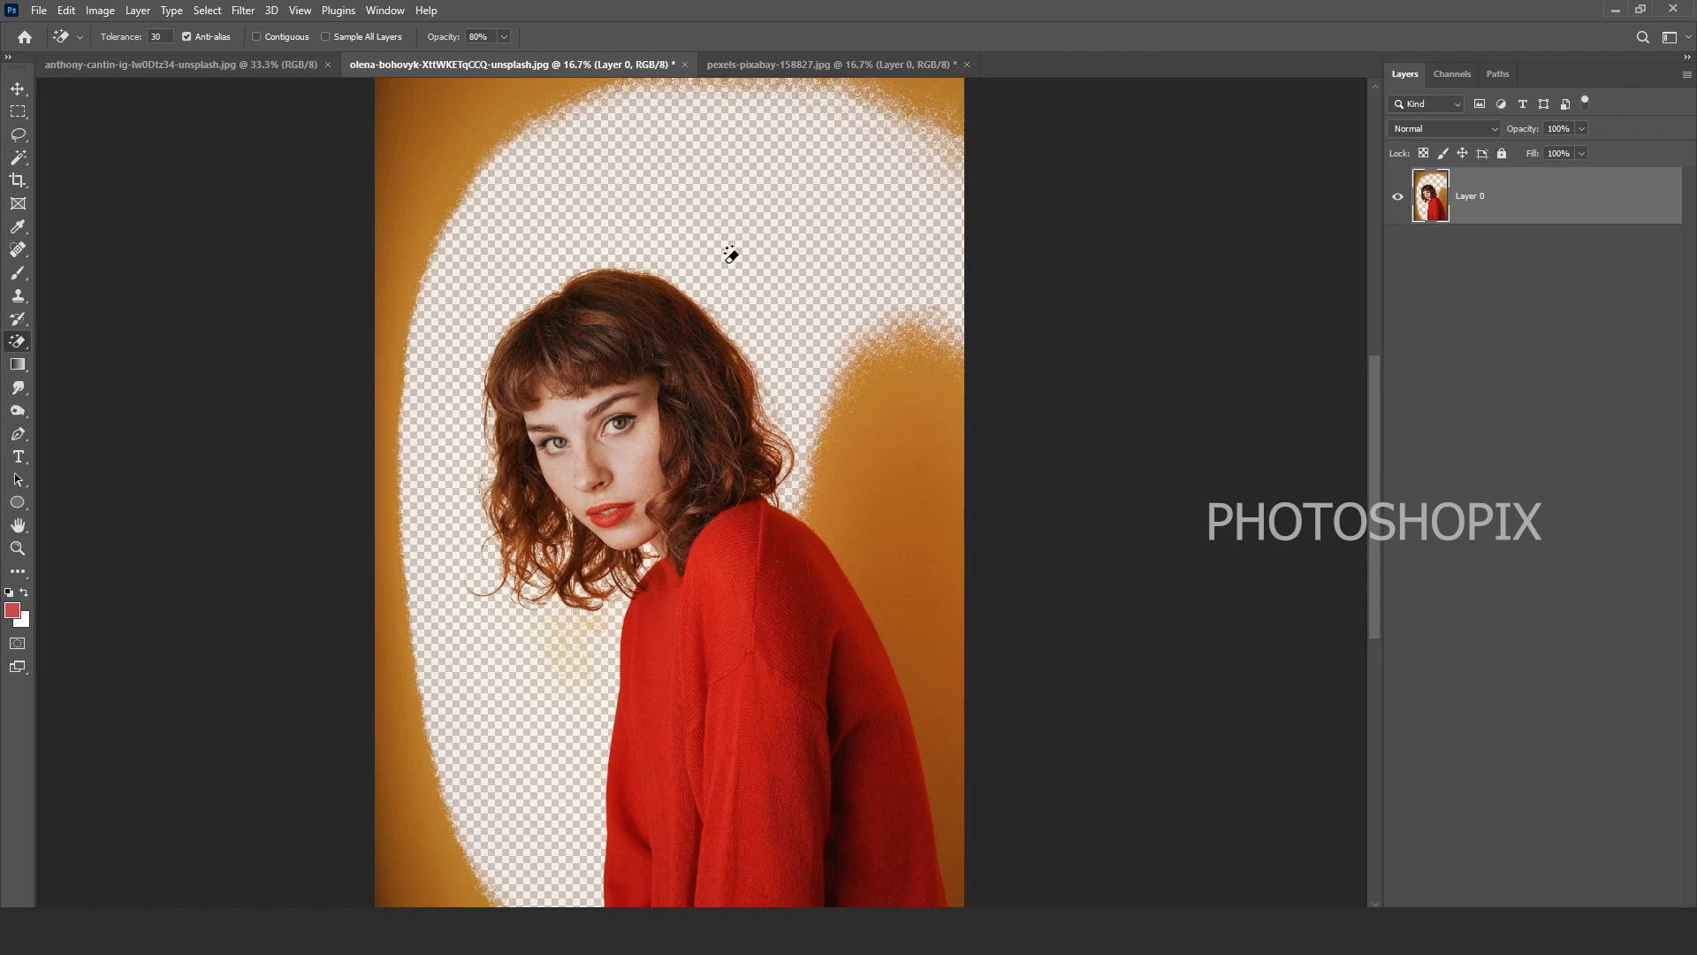
click(883, 386)
drag(559, 484, 646, 505)
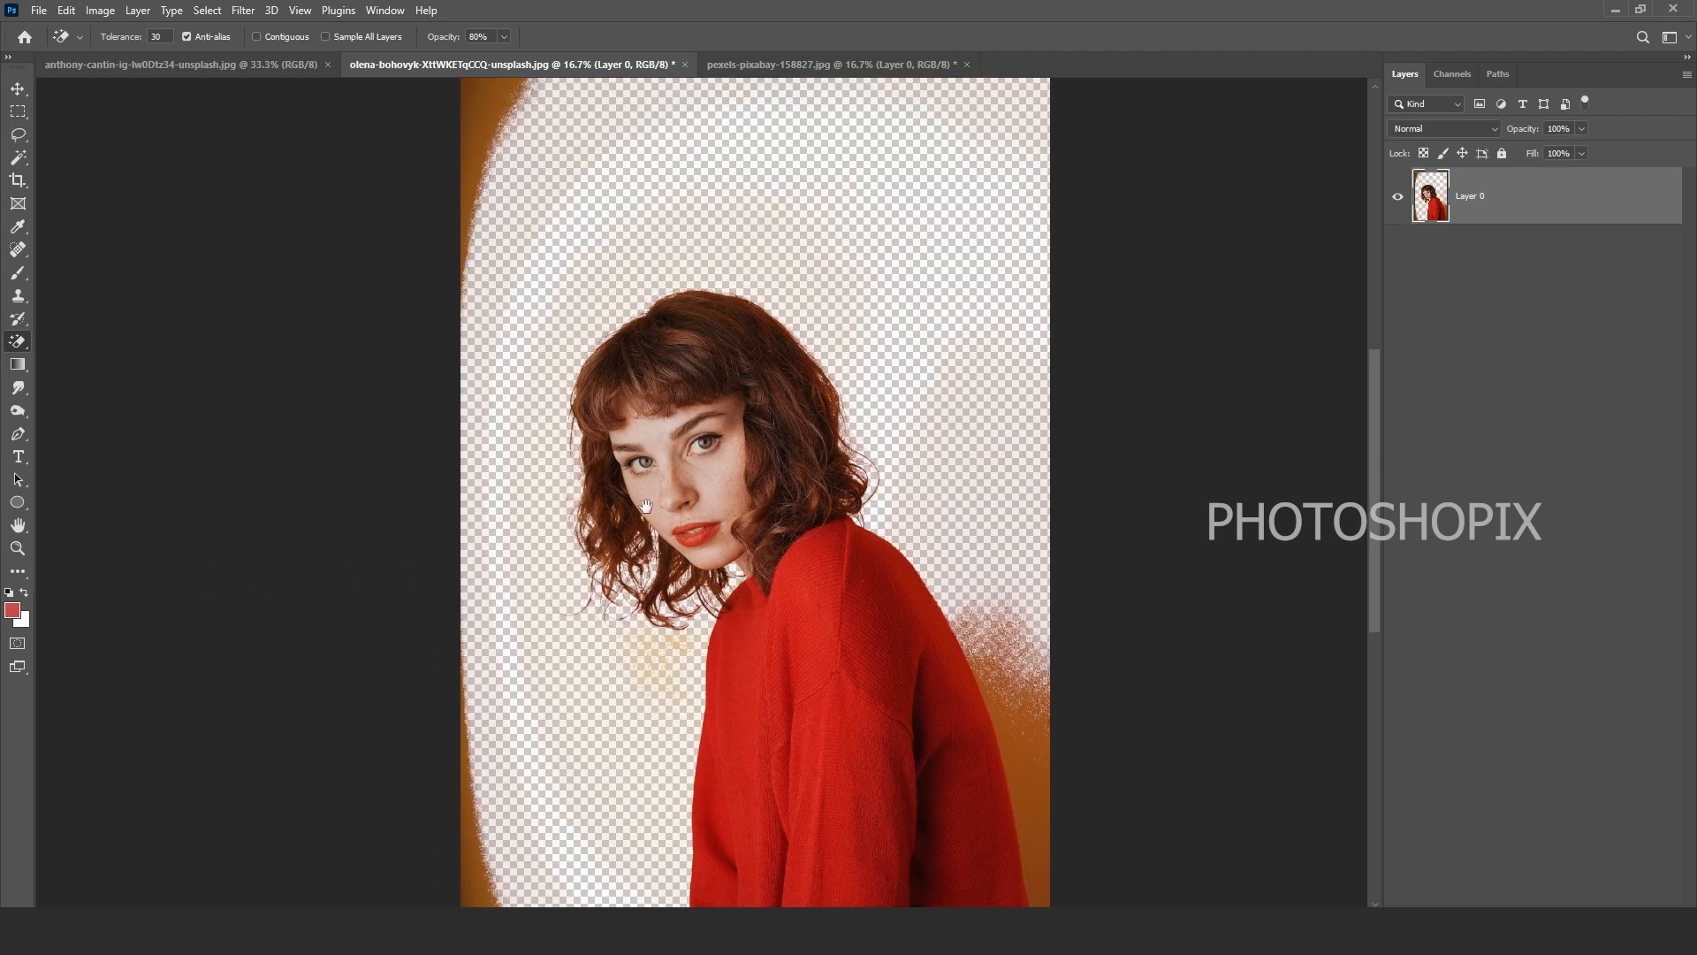
Step: Carry the sky layer into the portrait and place it beneath the woman's layer
key(v)
click(757, 71)
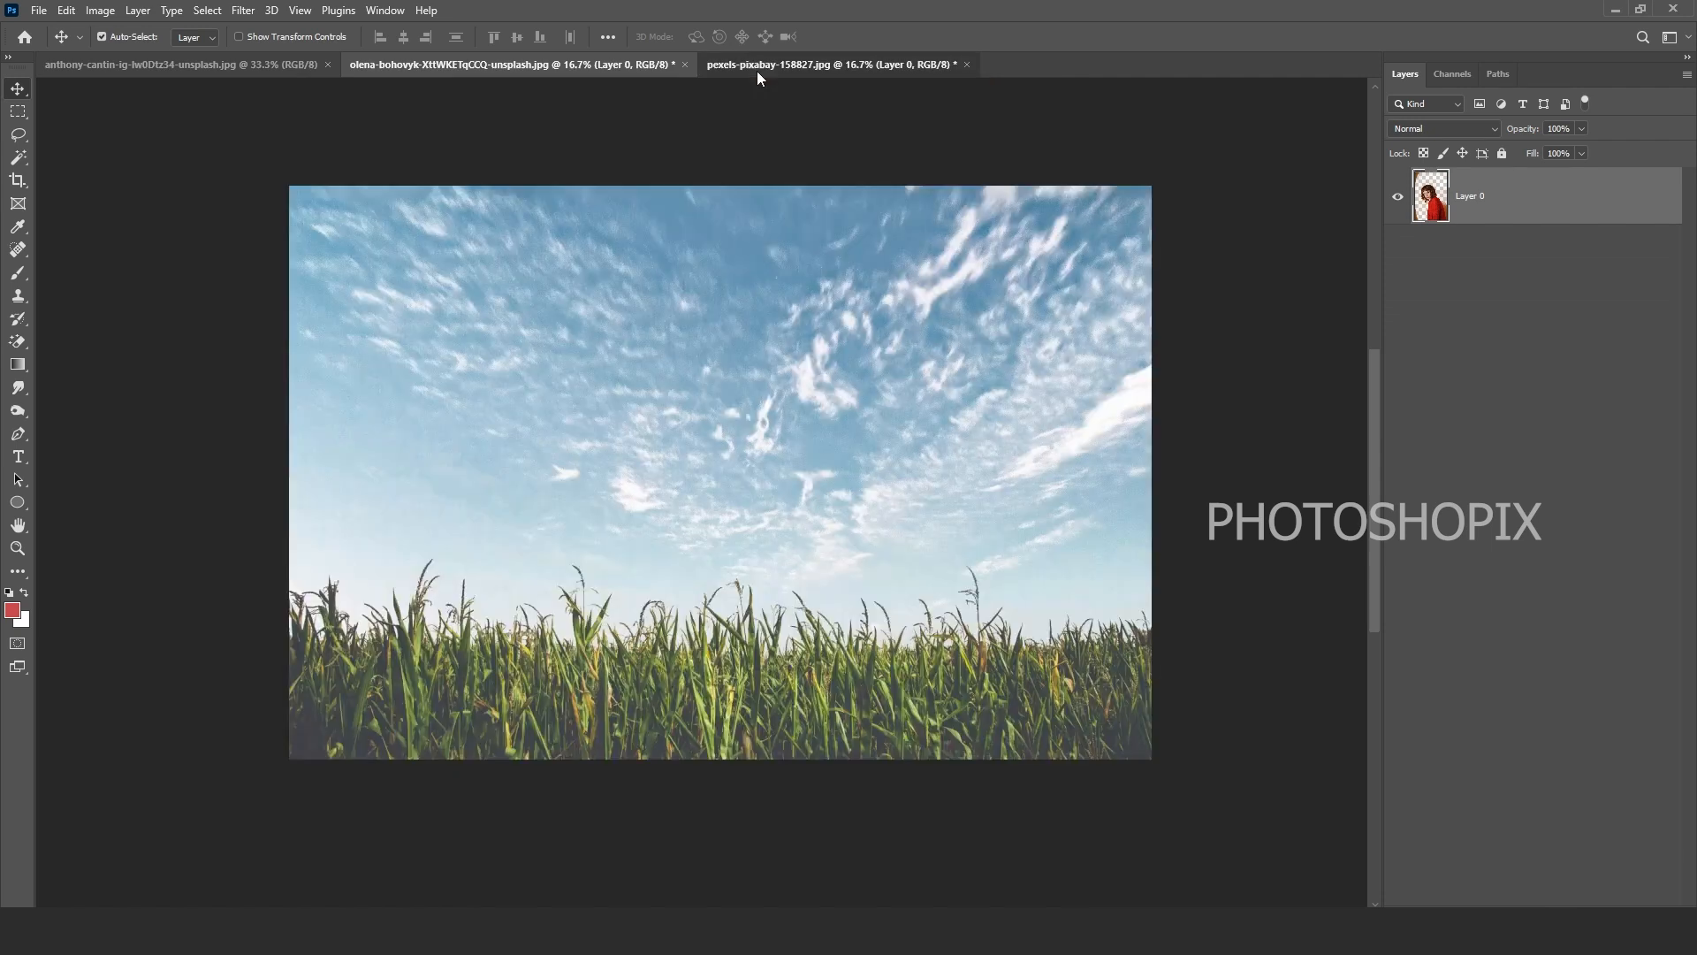
drag(777, 315, 910, 477)
drag(1470, 212, 1462, 287)
alt+click(882, 462)
Step: Enlarge the sky to about 139% and shift it left behind the woman
key(ctrl+t)
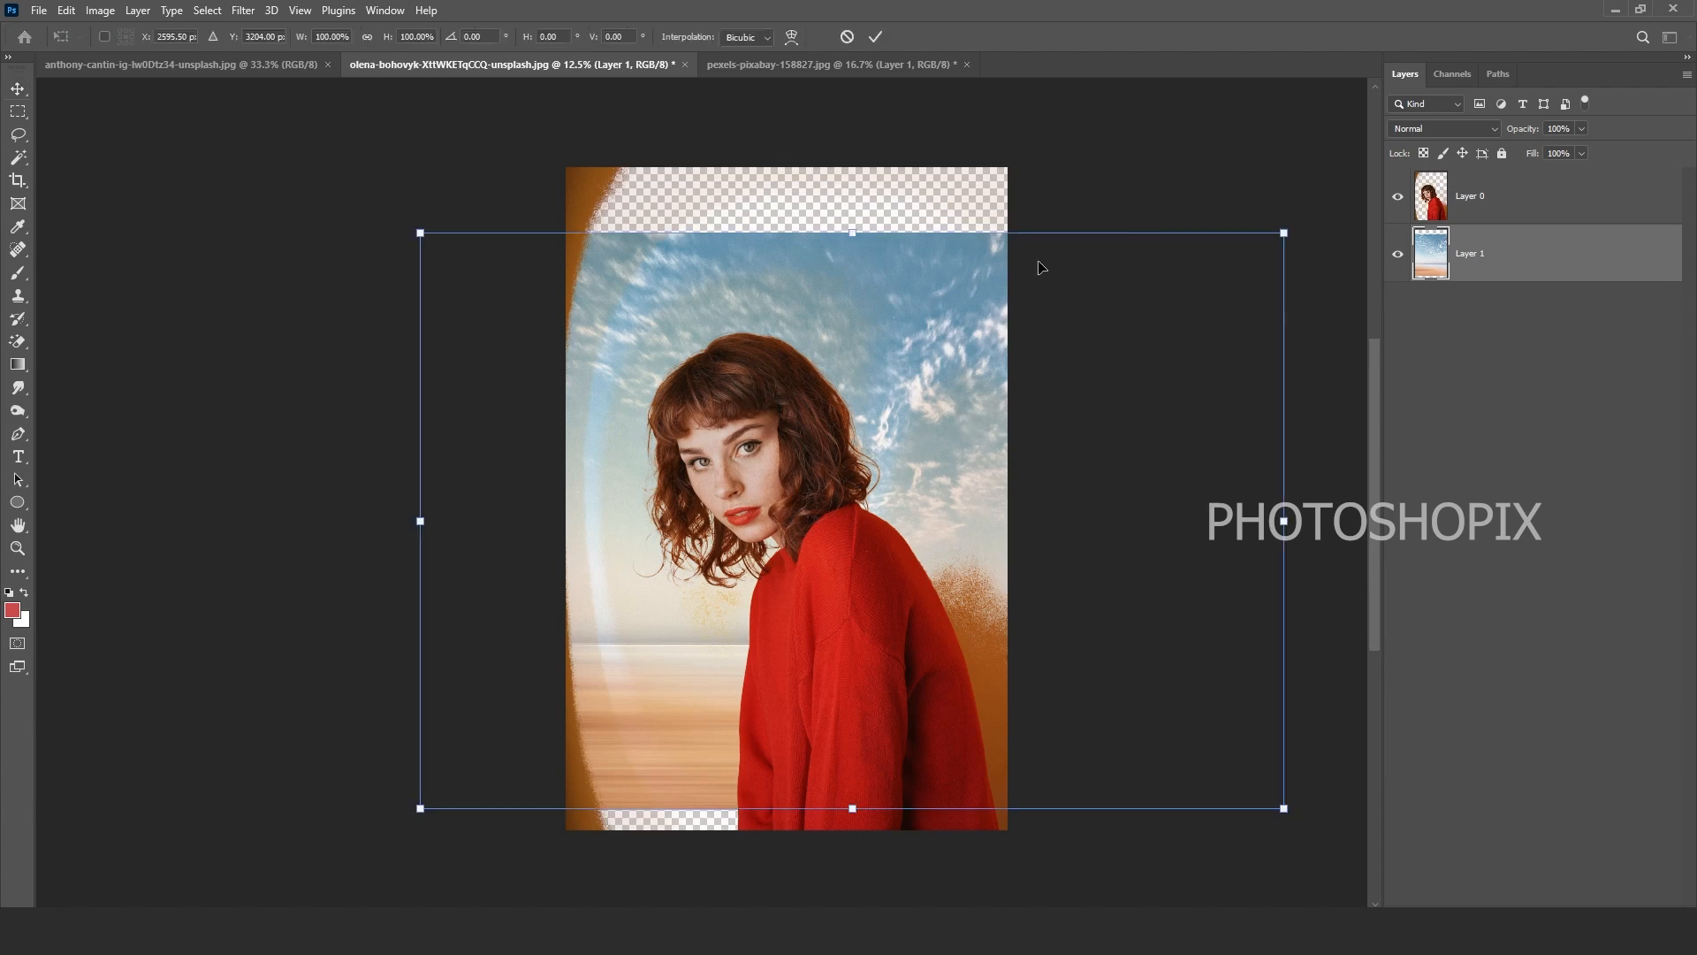
drag(418, 230, 201, 183)
drag(750, 383, 542, 384)
key(Return)
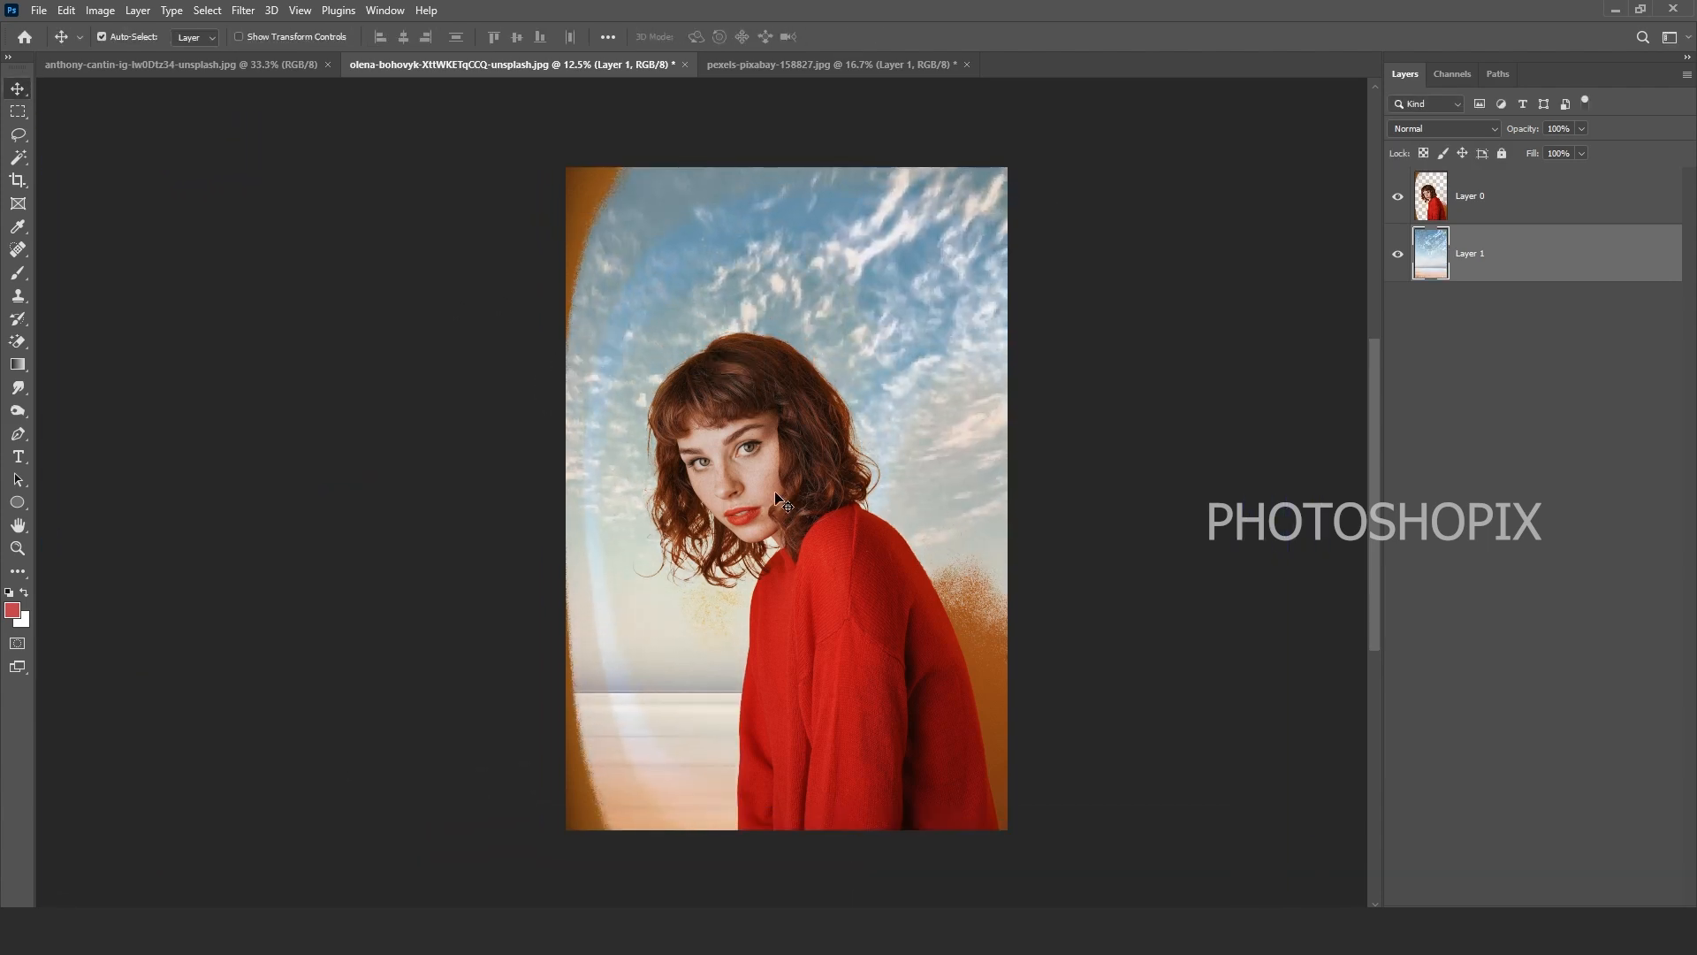
click(1494, 199)
Step: Erase the yellowish fringe left of the sweater and delete the orange strip along the left edge
key(w)
key(e)
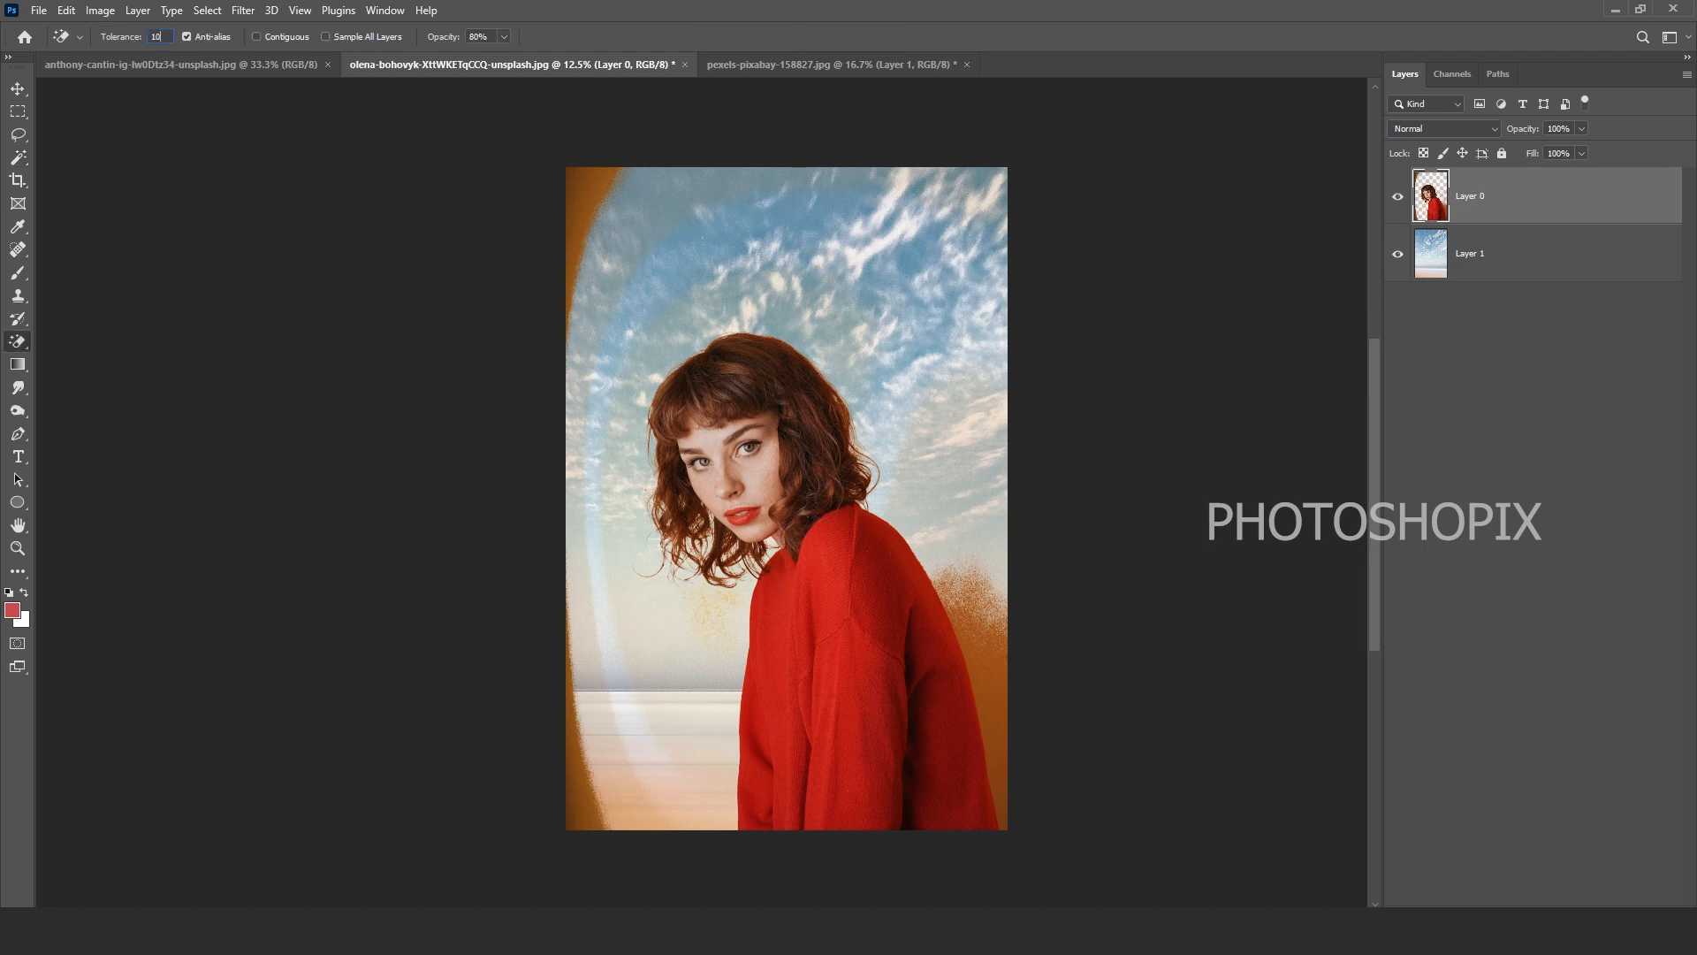
click(688, 612)
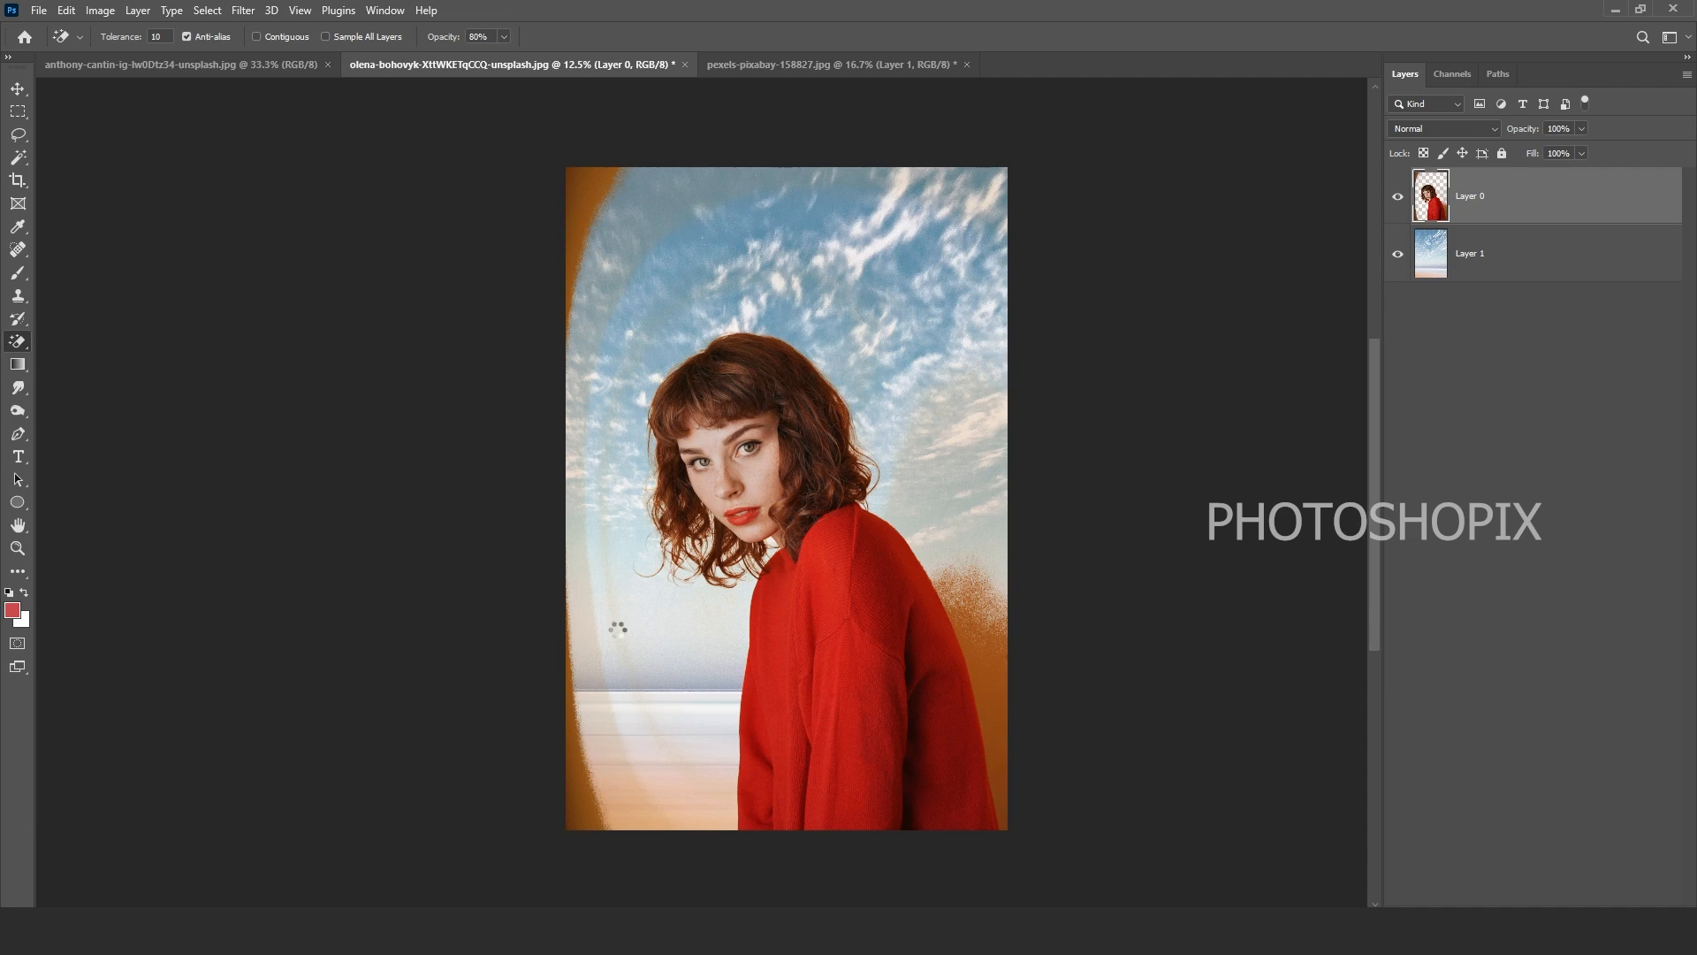
key(l)
mouse_move(695, 882)
mouse_down()
mouse_move(629, 610)
mouse_move(671, 301)
mouse_move(182, 291)
mouse_move(390, 557)
mouse_up()
key(Delete)
key(ctrl+d)
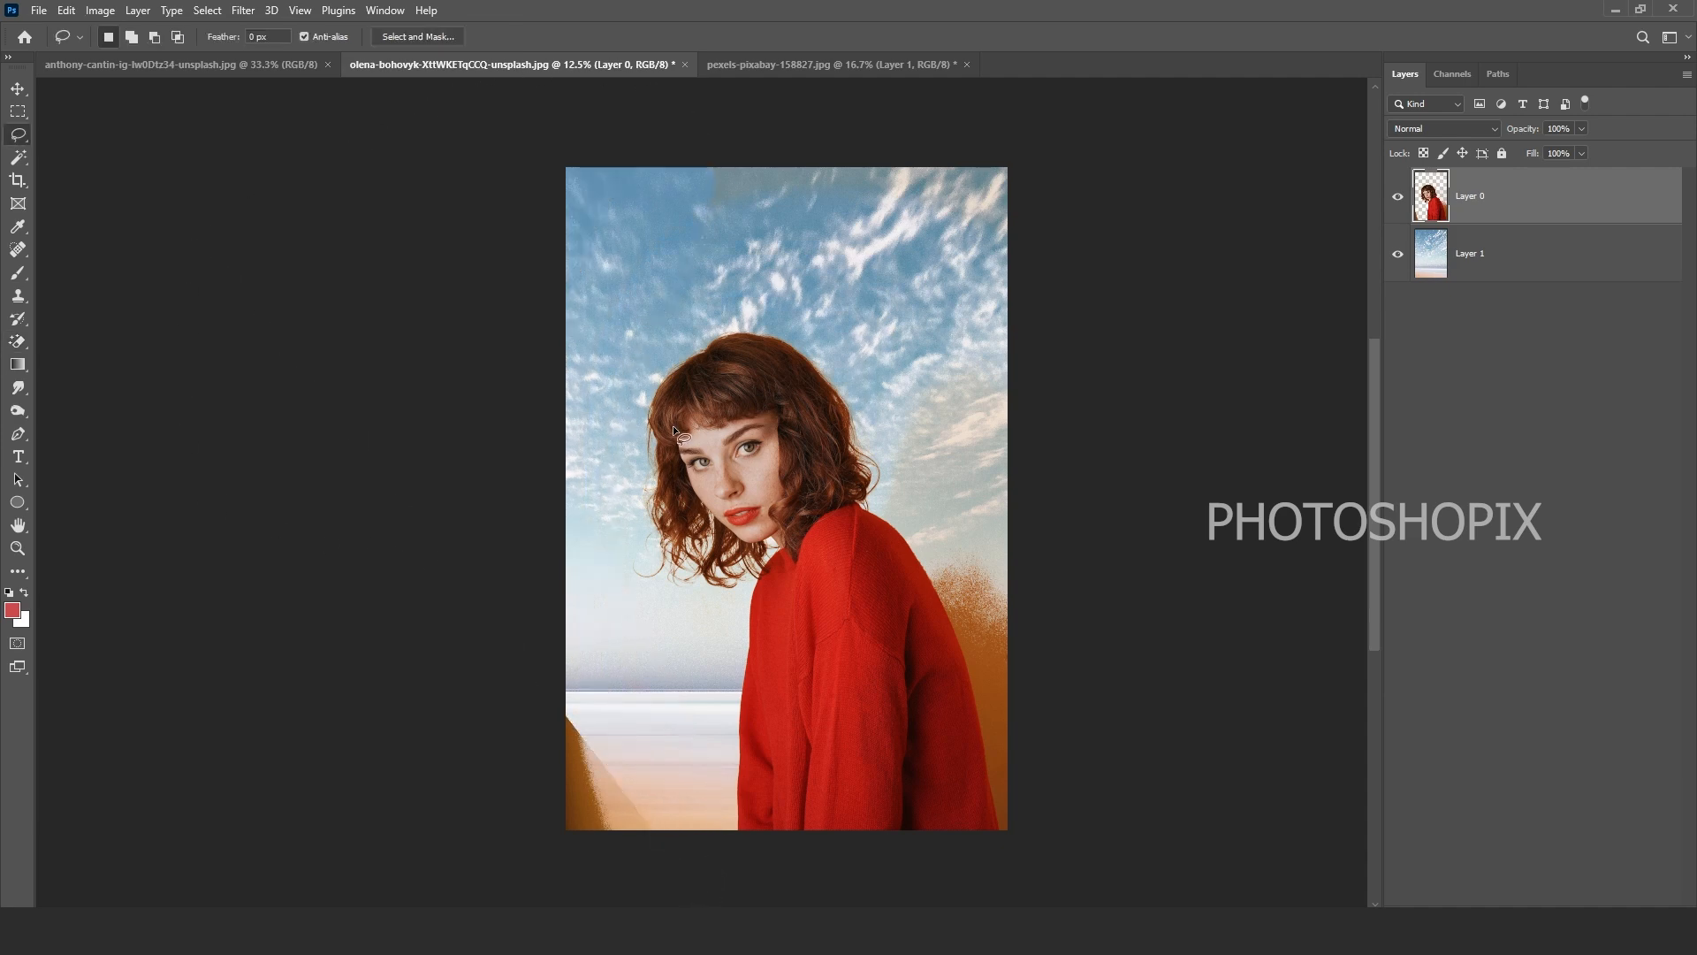
Step: Lasso and delete the orange corner at the lower left
scroll(530, 336, up, 1)
mouse_move(443, 273)
mouse_down()
mouse_move(977, 368)
mouse_move(503, 236)
mouse_up()
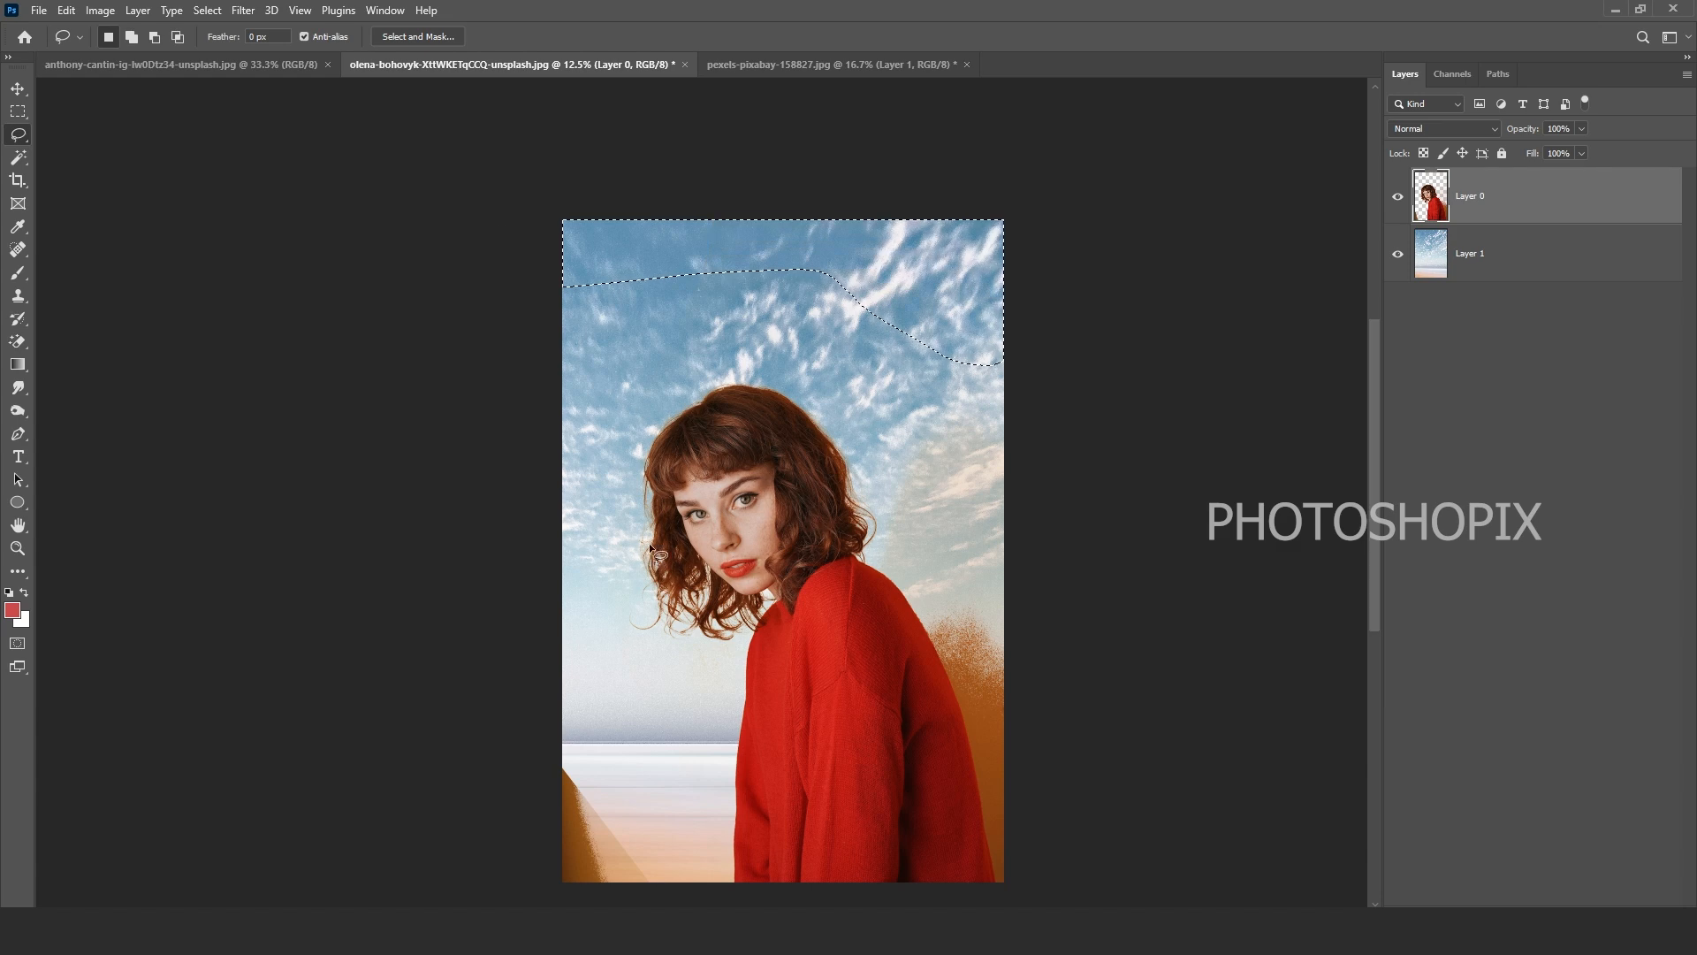
key(ctrl+d)
drag(578, 744, 583, 645)
mouse_move(536, 574)
mouse_down()
mouse_move(667, 646)
mouse_move(723, 708)
mouse_move(740, 798)
mouse_move(269, 779)
mouse_up()
key(Delete)
key(ctrl+d)
Step: Delete the orange patch right of the sweater and erase the pale patches beside her shoulder
drag(1013, 652, 1006, 642)
drag(947, 486, 922, 504)
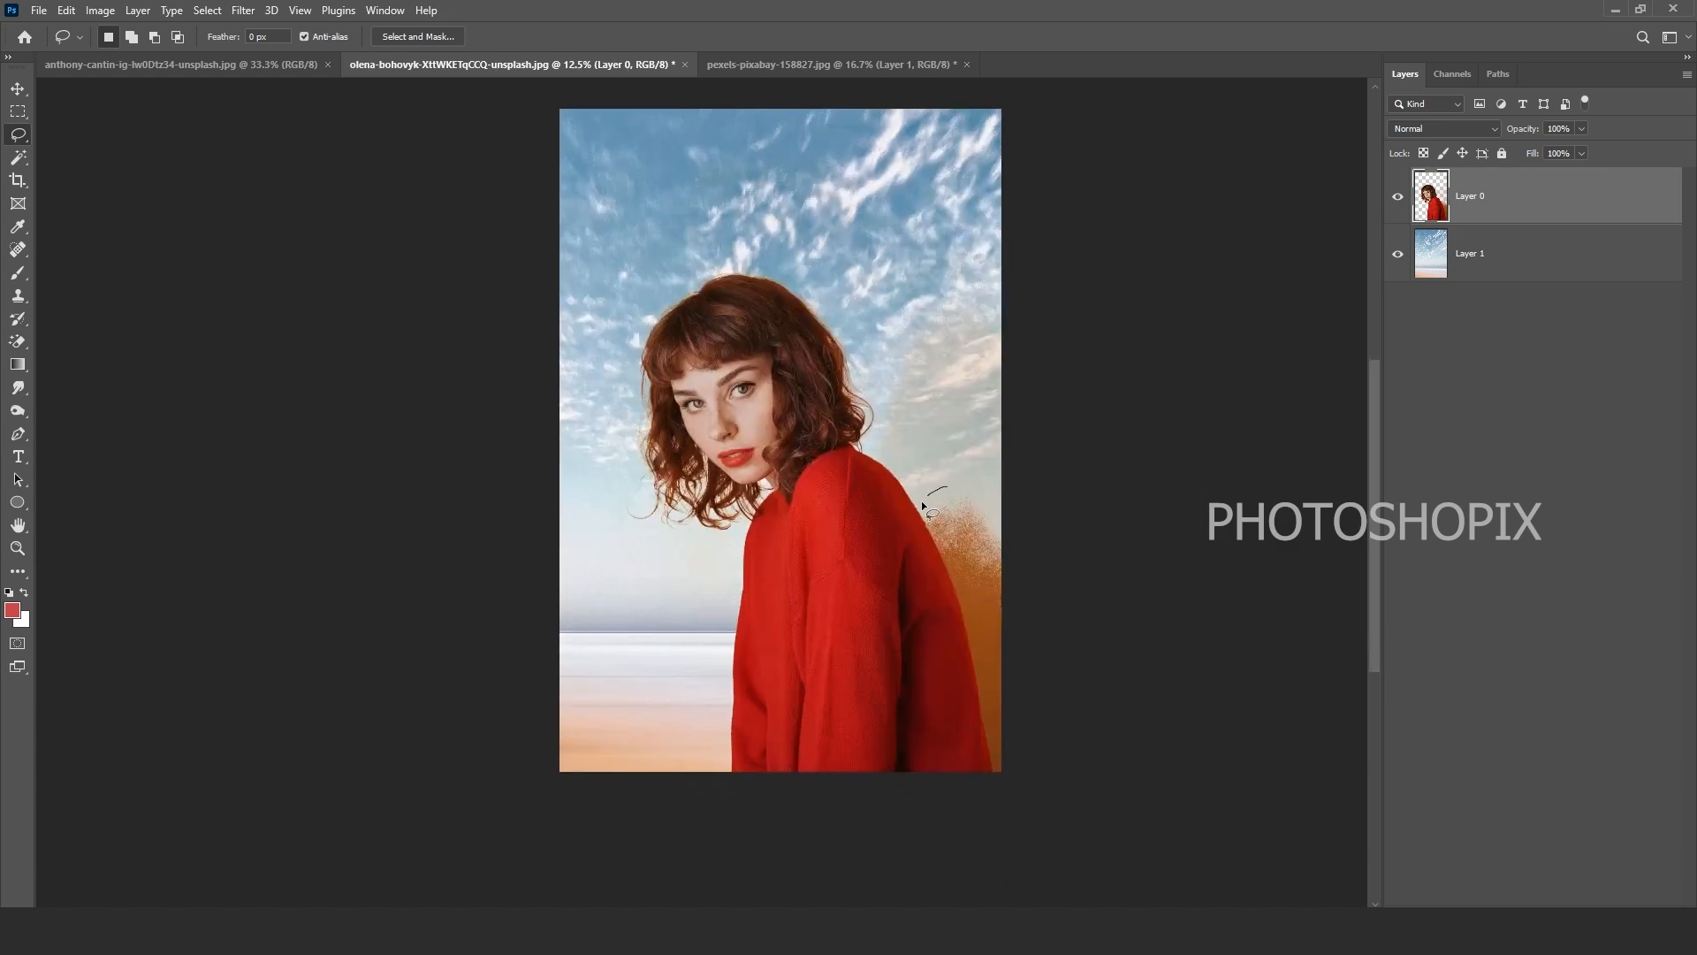
mouse_move(988, 751)
mouse_down()
mouse_move(1011, 443)
mouse_move(993, 428)
mouse_up()
key(Delete)
key(ctrl+d)
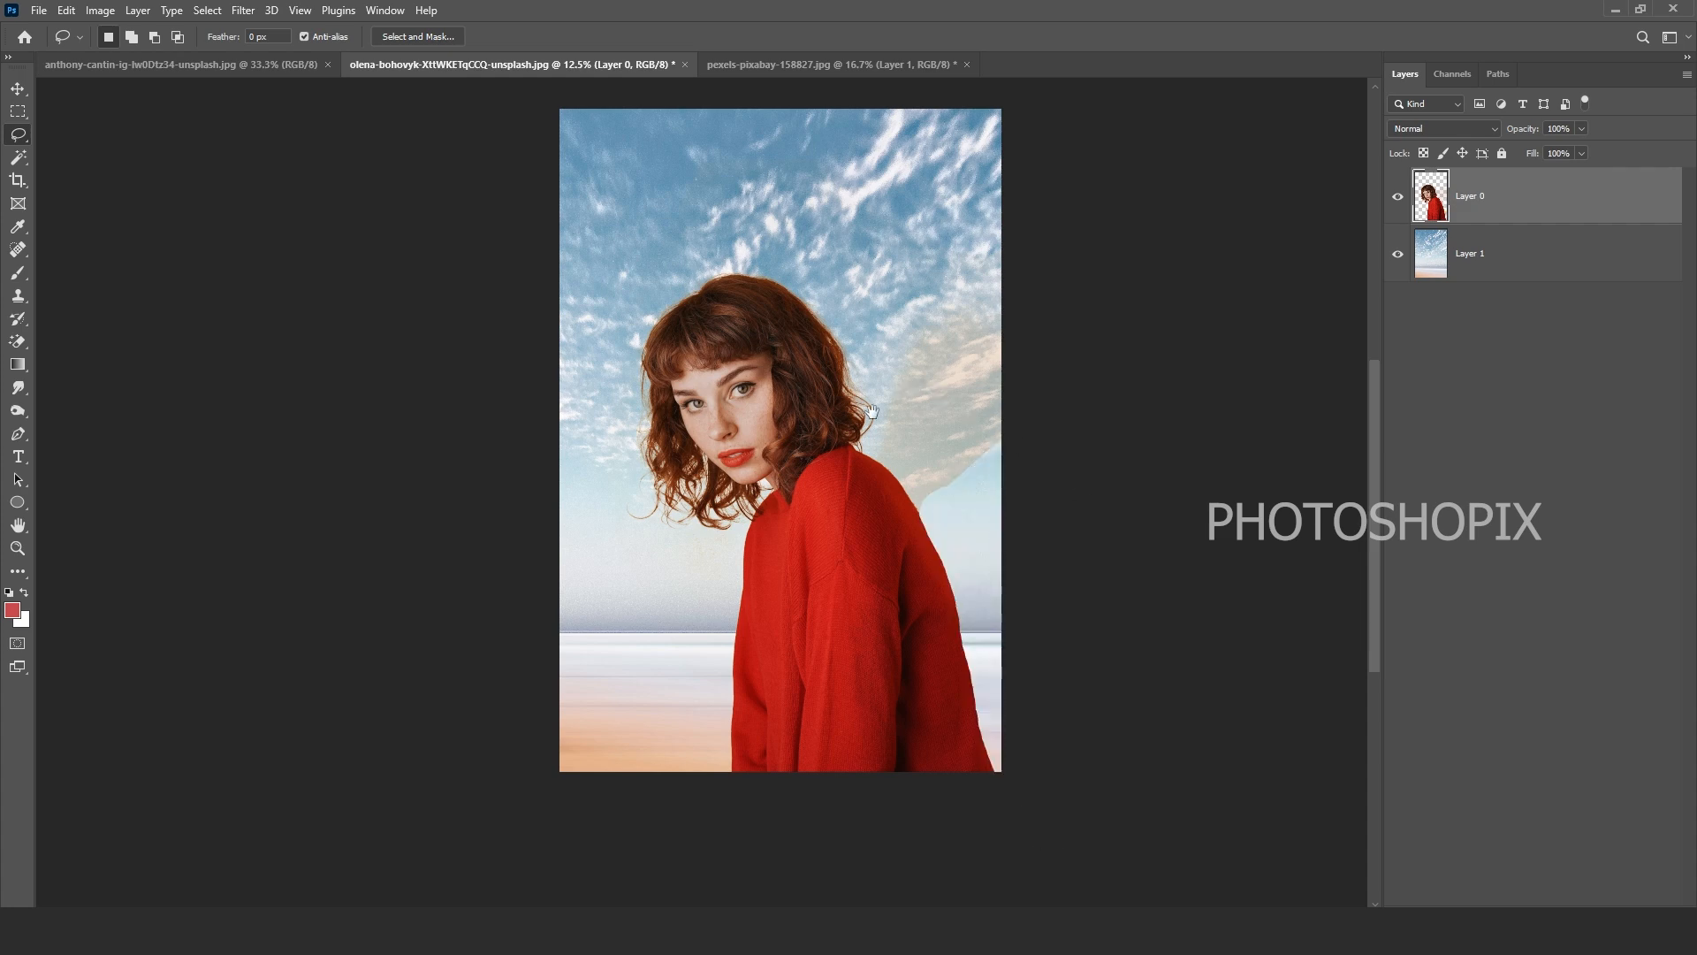
key(e)
click(936, 455)
click(942, 346)
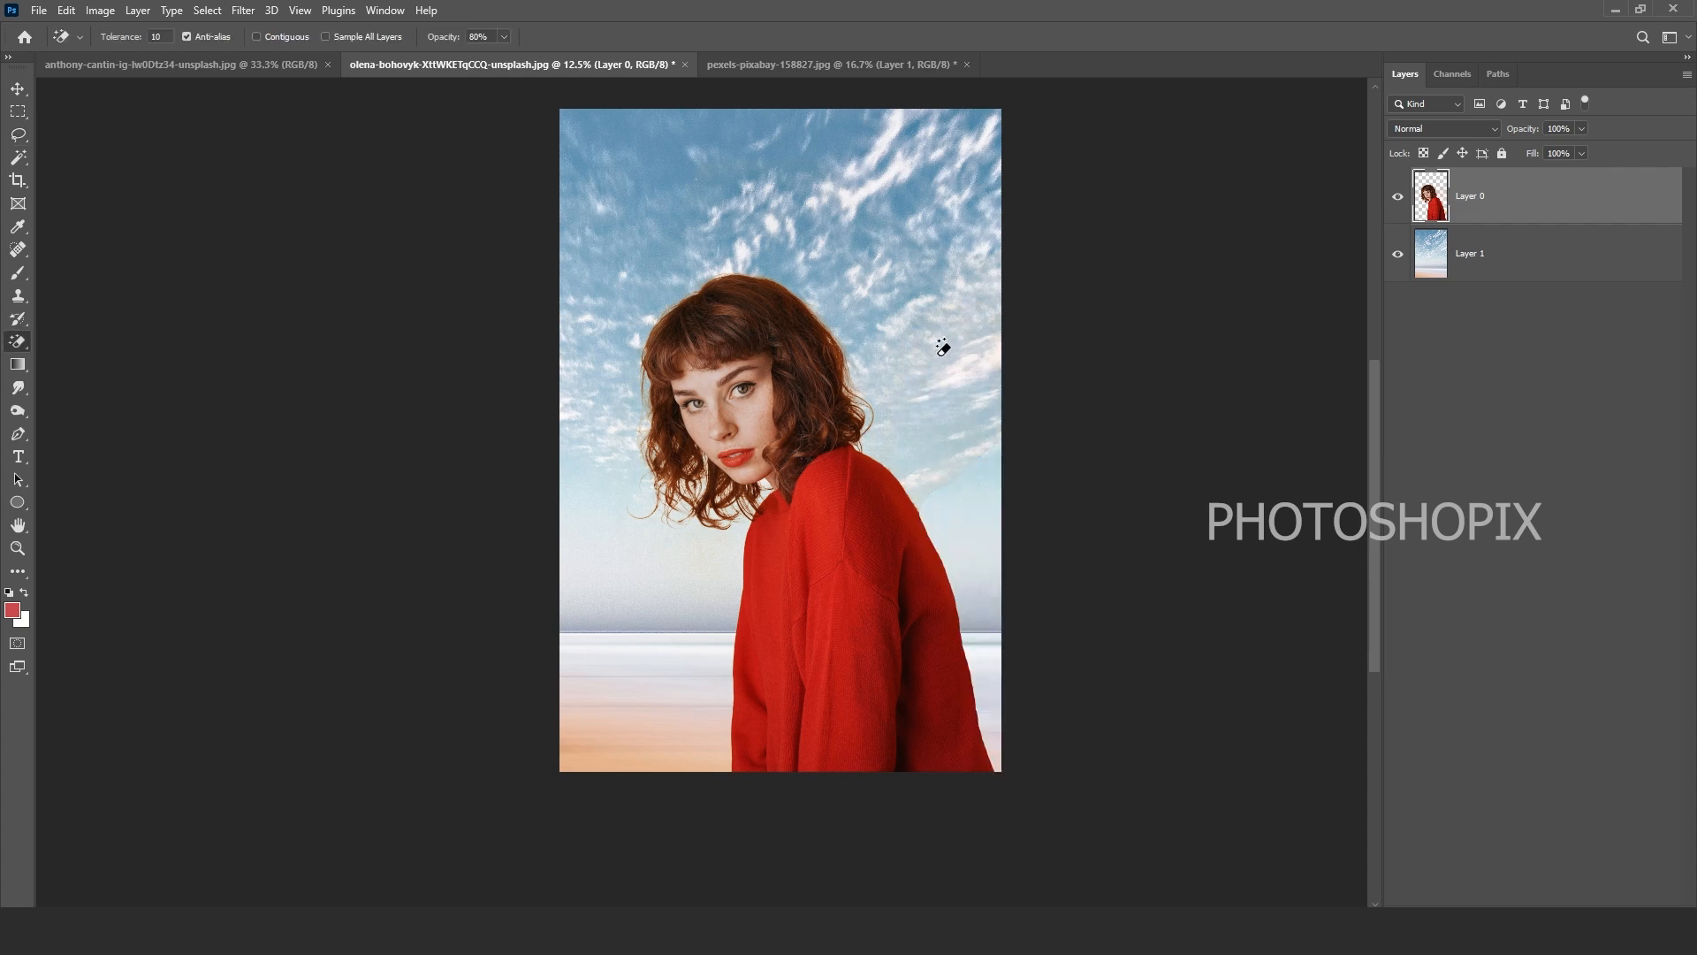
scroll(916, 344, up, 1)
Step: Enlarge the woman's layer to about 126% and move it up and to the right
key(ctrl+t)
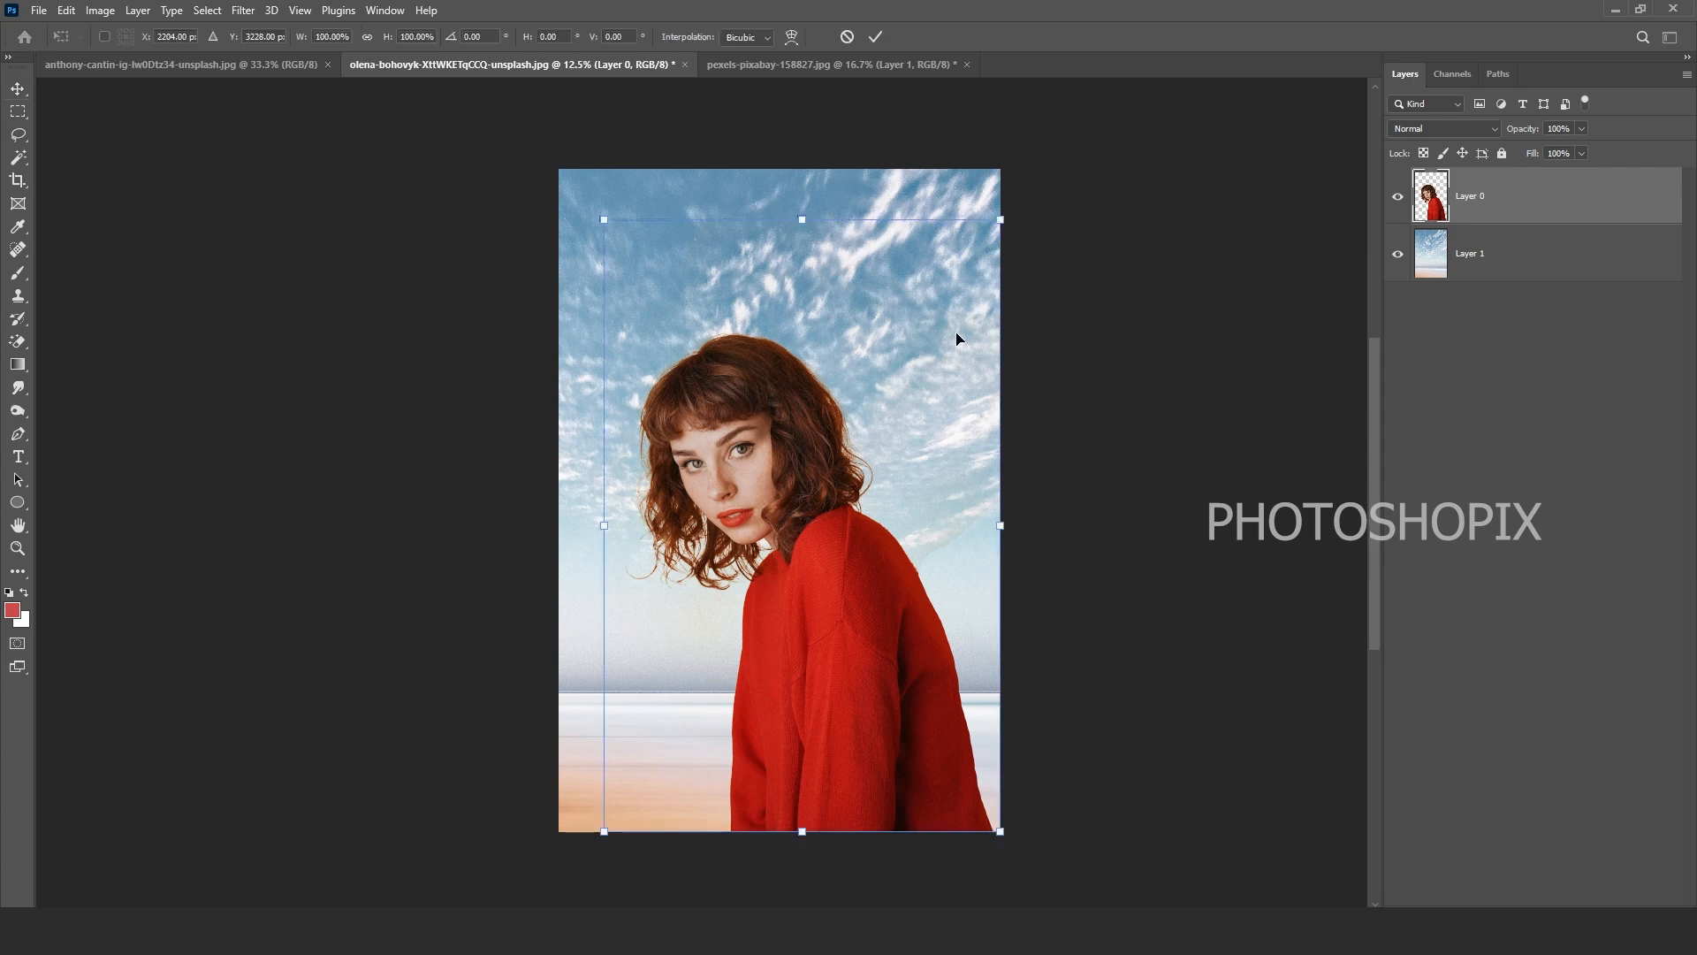
drag(1005, 219, 1079, 159)
drag(860, 484, 884, 447)
key(Return)
scroll(875, 446, up, 1)
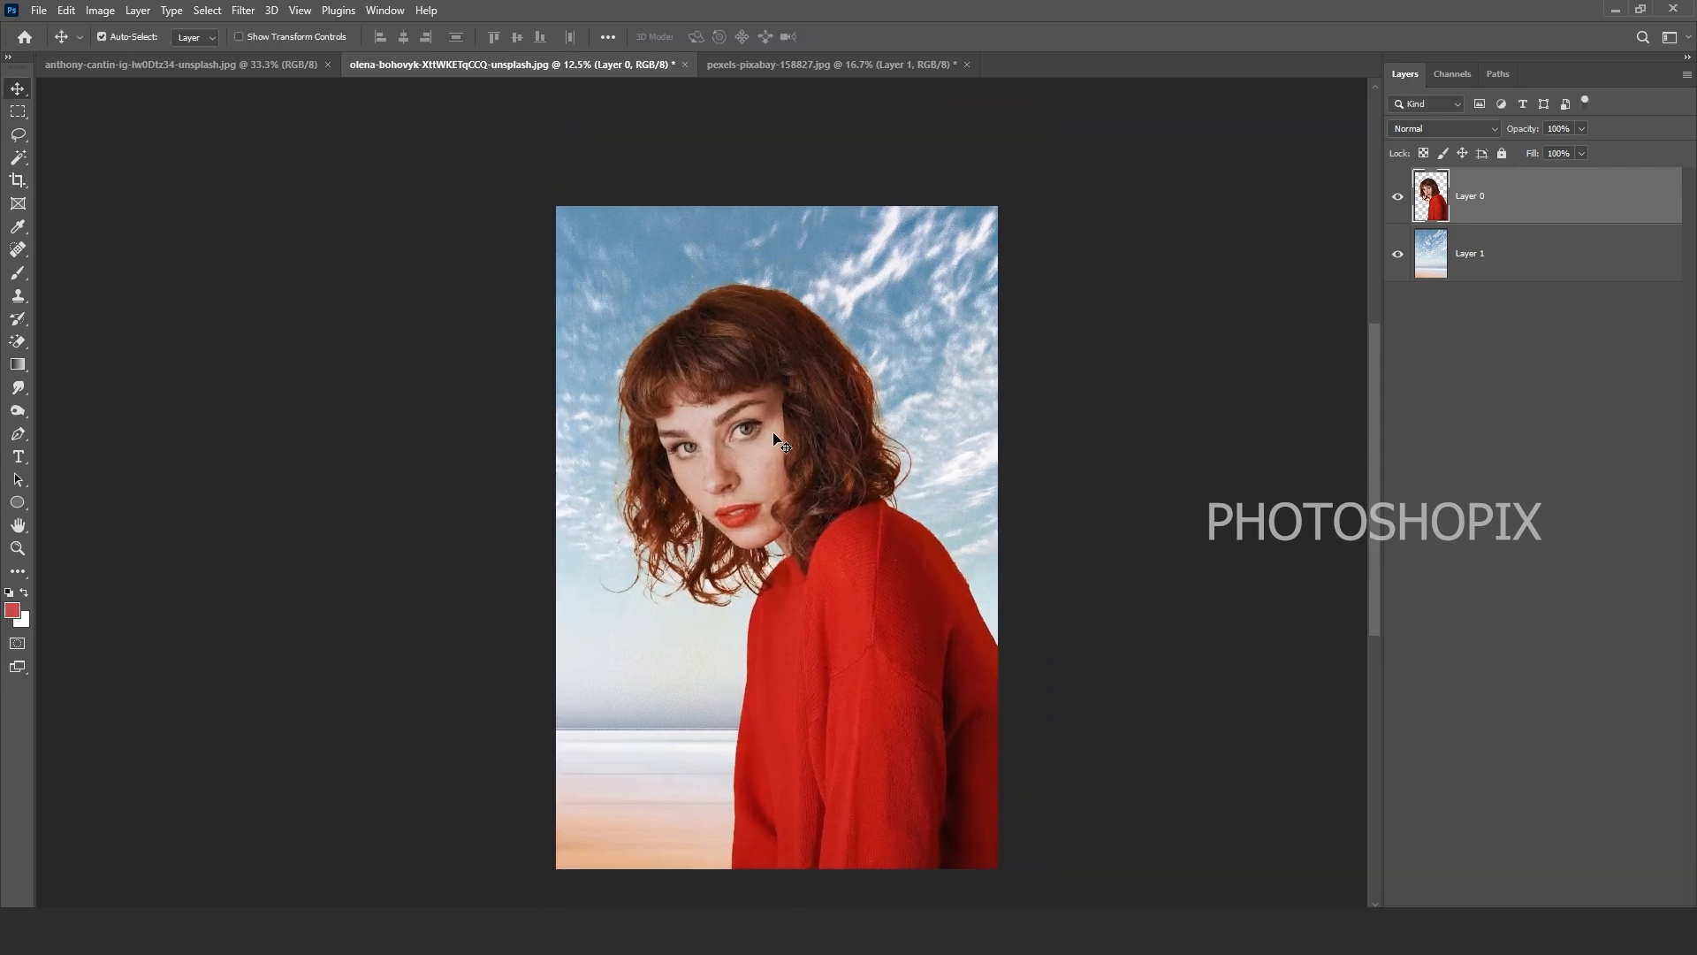
scroll(836, 460, up, 1)
Step: Apply Color Balance: highlights Yellow/Blue +16, shadows −9 cyan and +9 blue
key(ctrl+b)
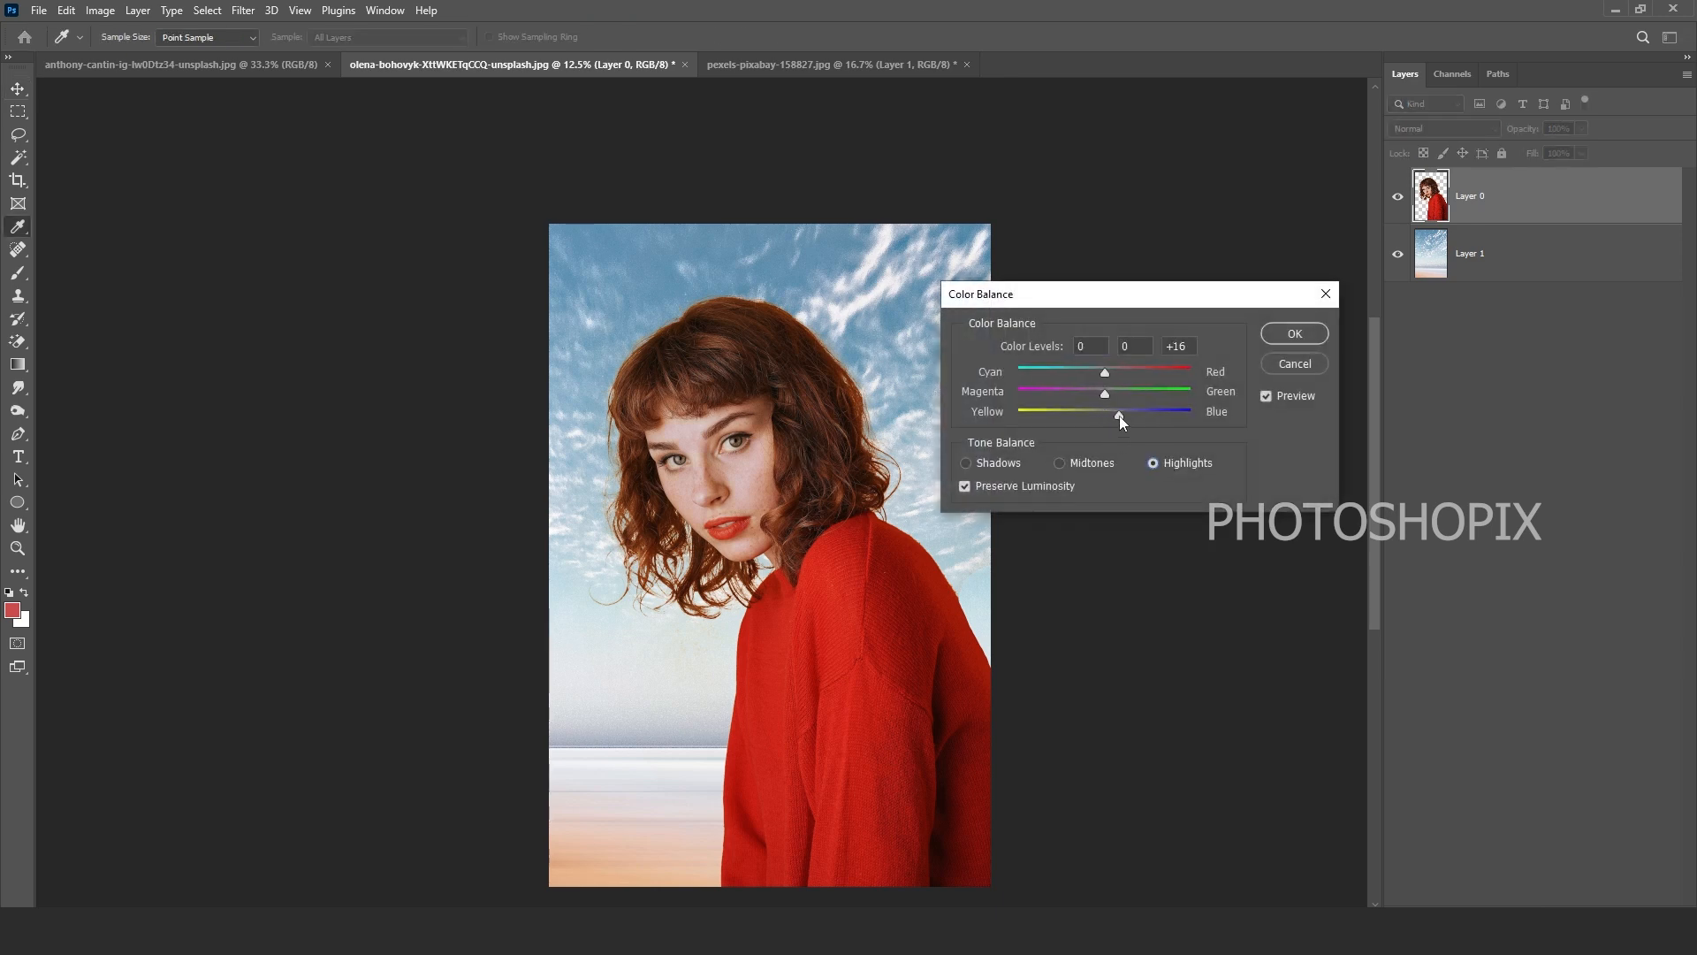
click(1119, 415)
click(965, 463)
drag(1116, 415, 1111, 417)
key(Return)
key(v)
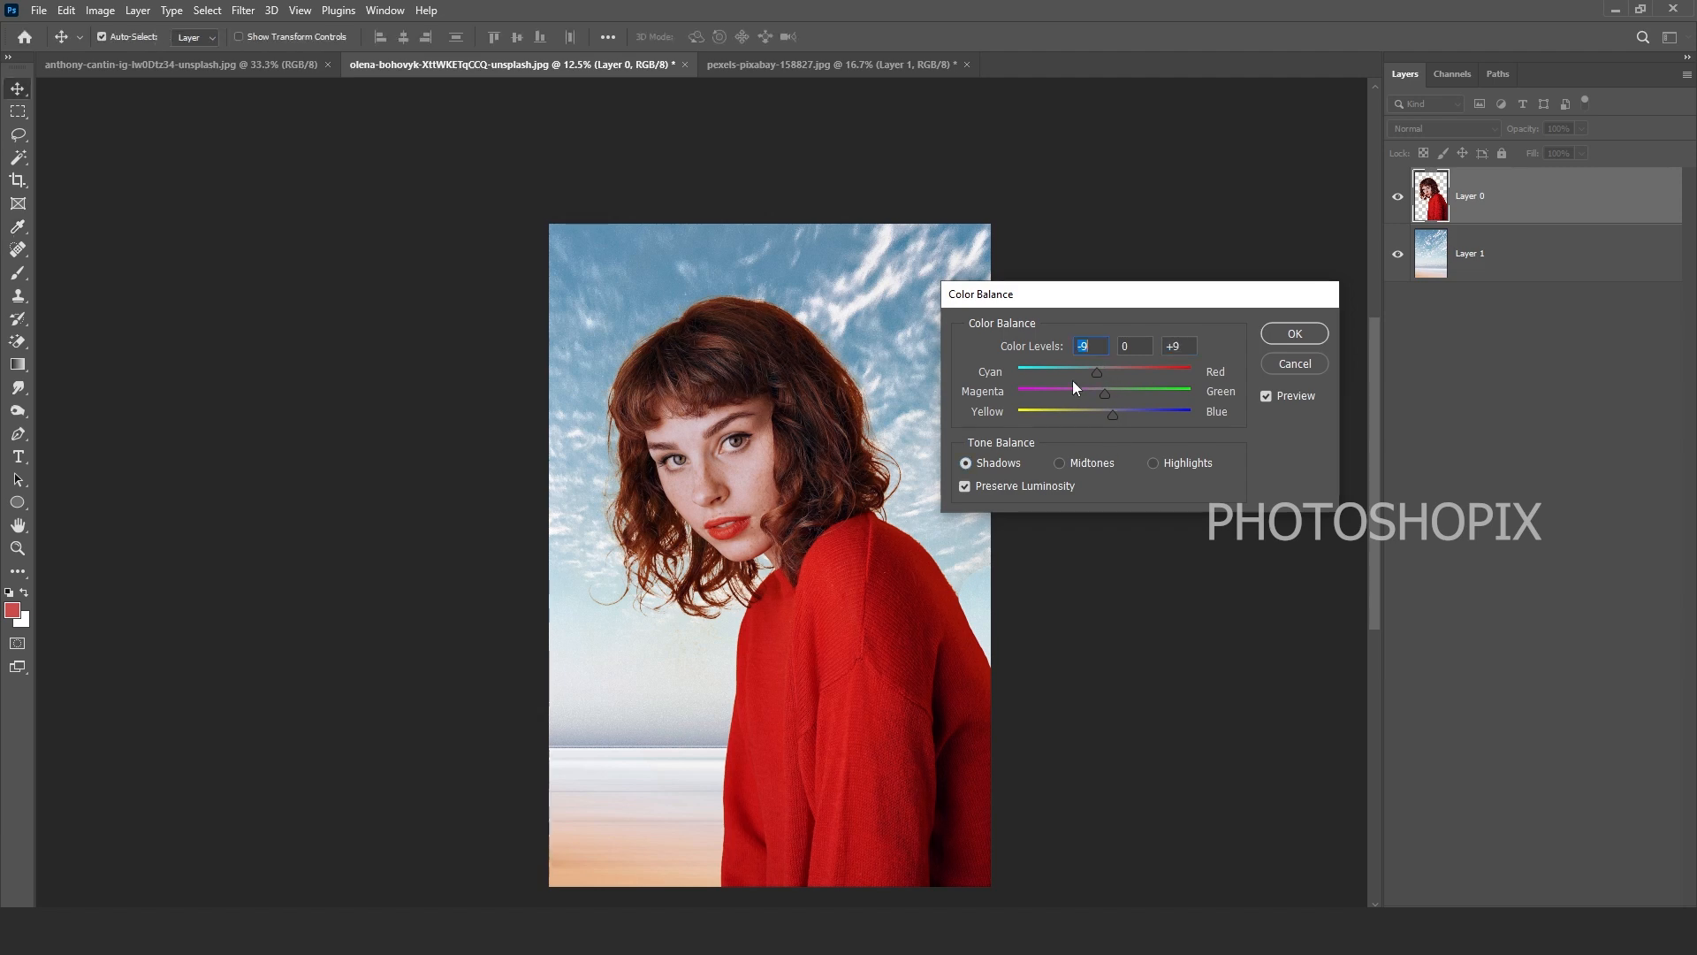
key(ctrl+0)
key(ctrl+minus)
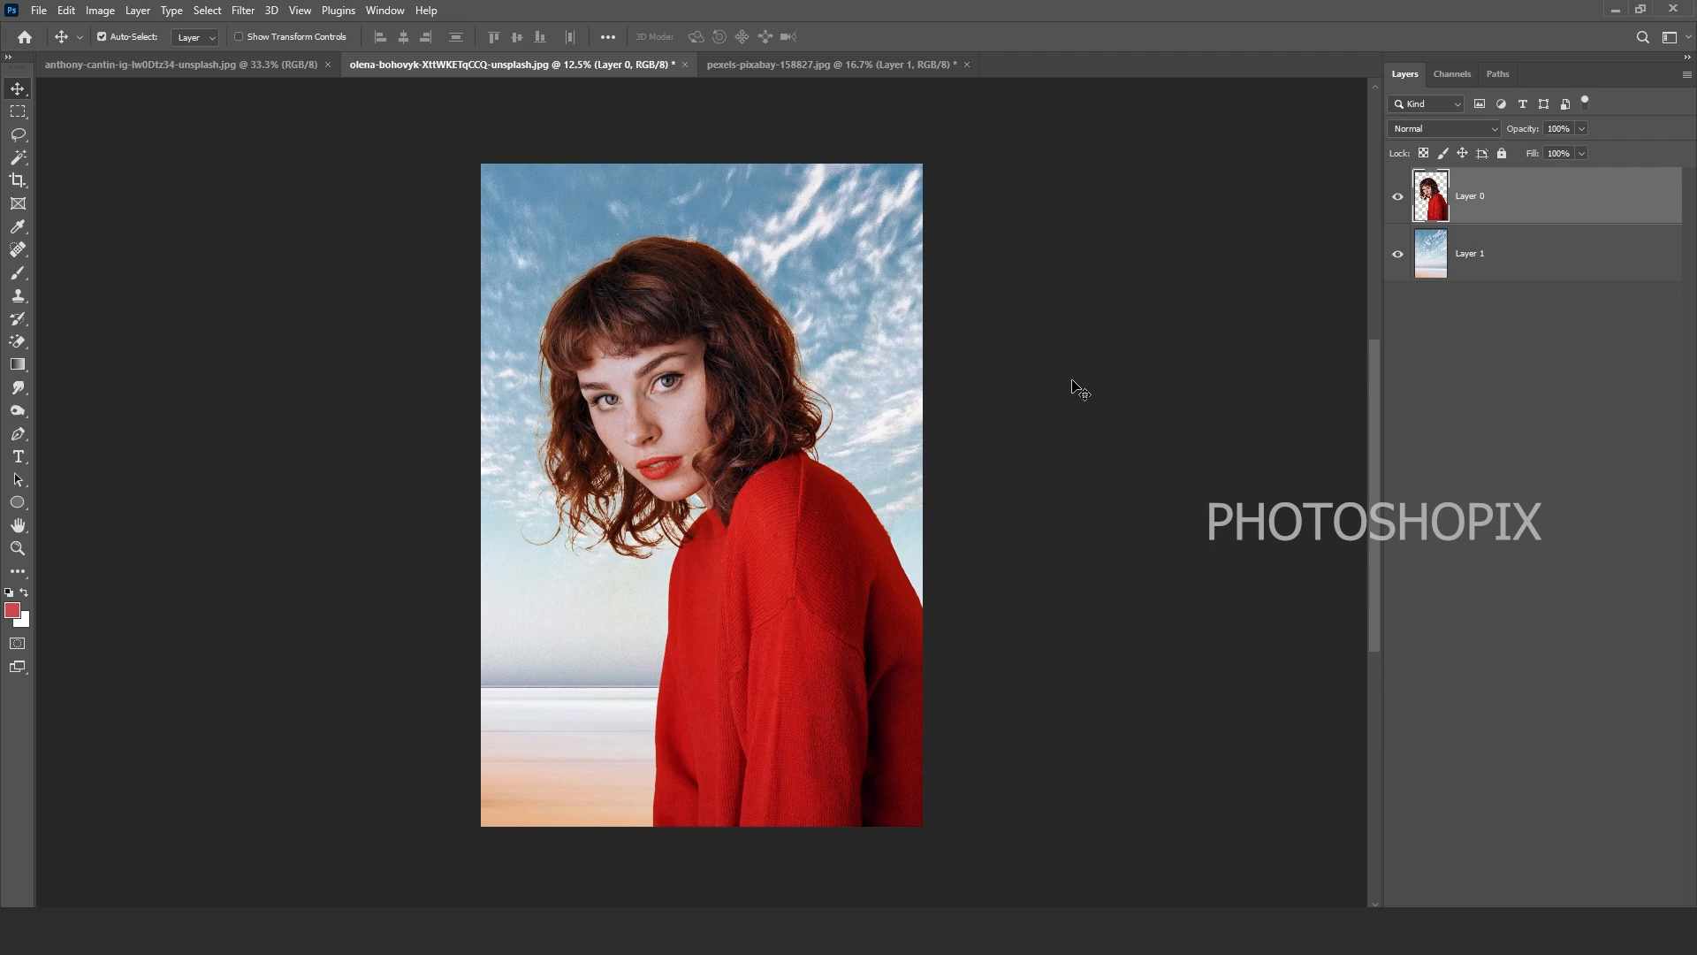
Step: Scale Layer 1's sky to 140%, shift it down-left, and stretch it to 151% height
ctrl+click(915, 382)
key(ctrl+minus)
key(ctrl+t)
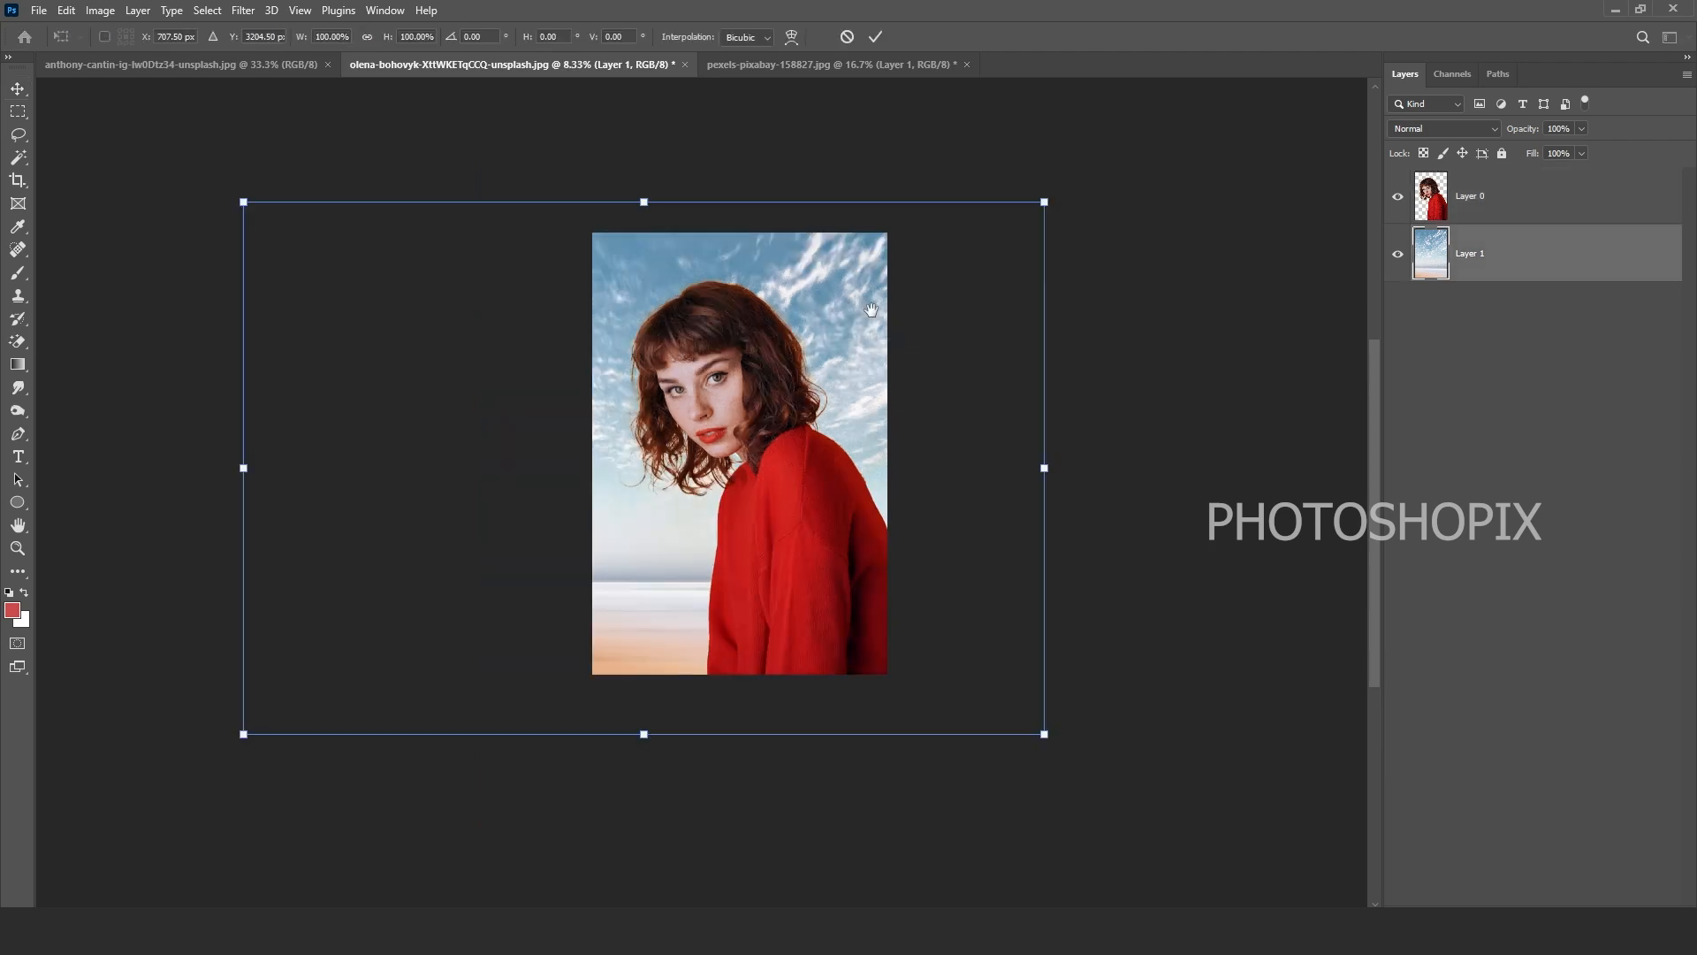
drag(870, 309, 865, 369)
drag(1035, 262, 1213, 167)
drag(1000, 304, 1029, 358)
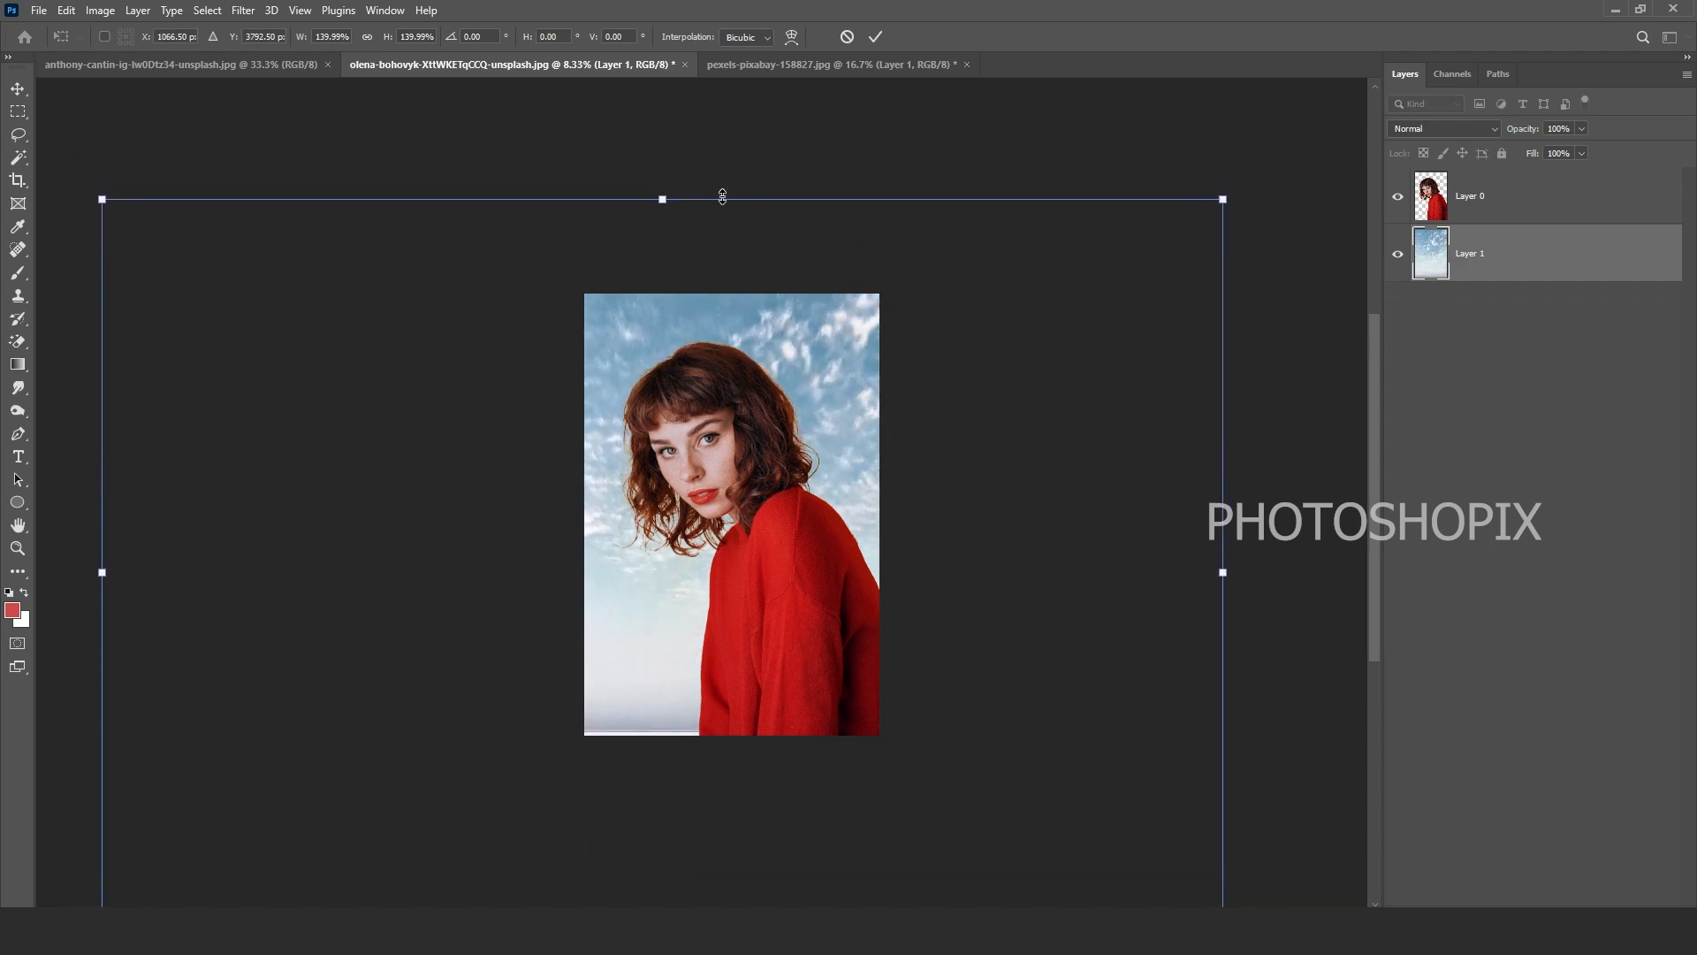
drag(722, 196, 708, 136)
key(ctrl+h)
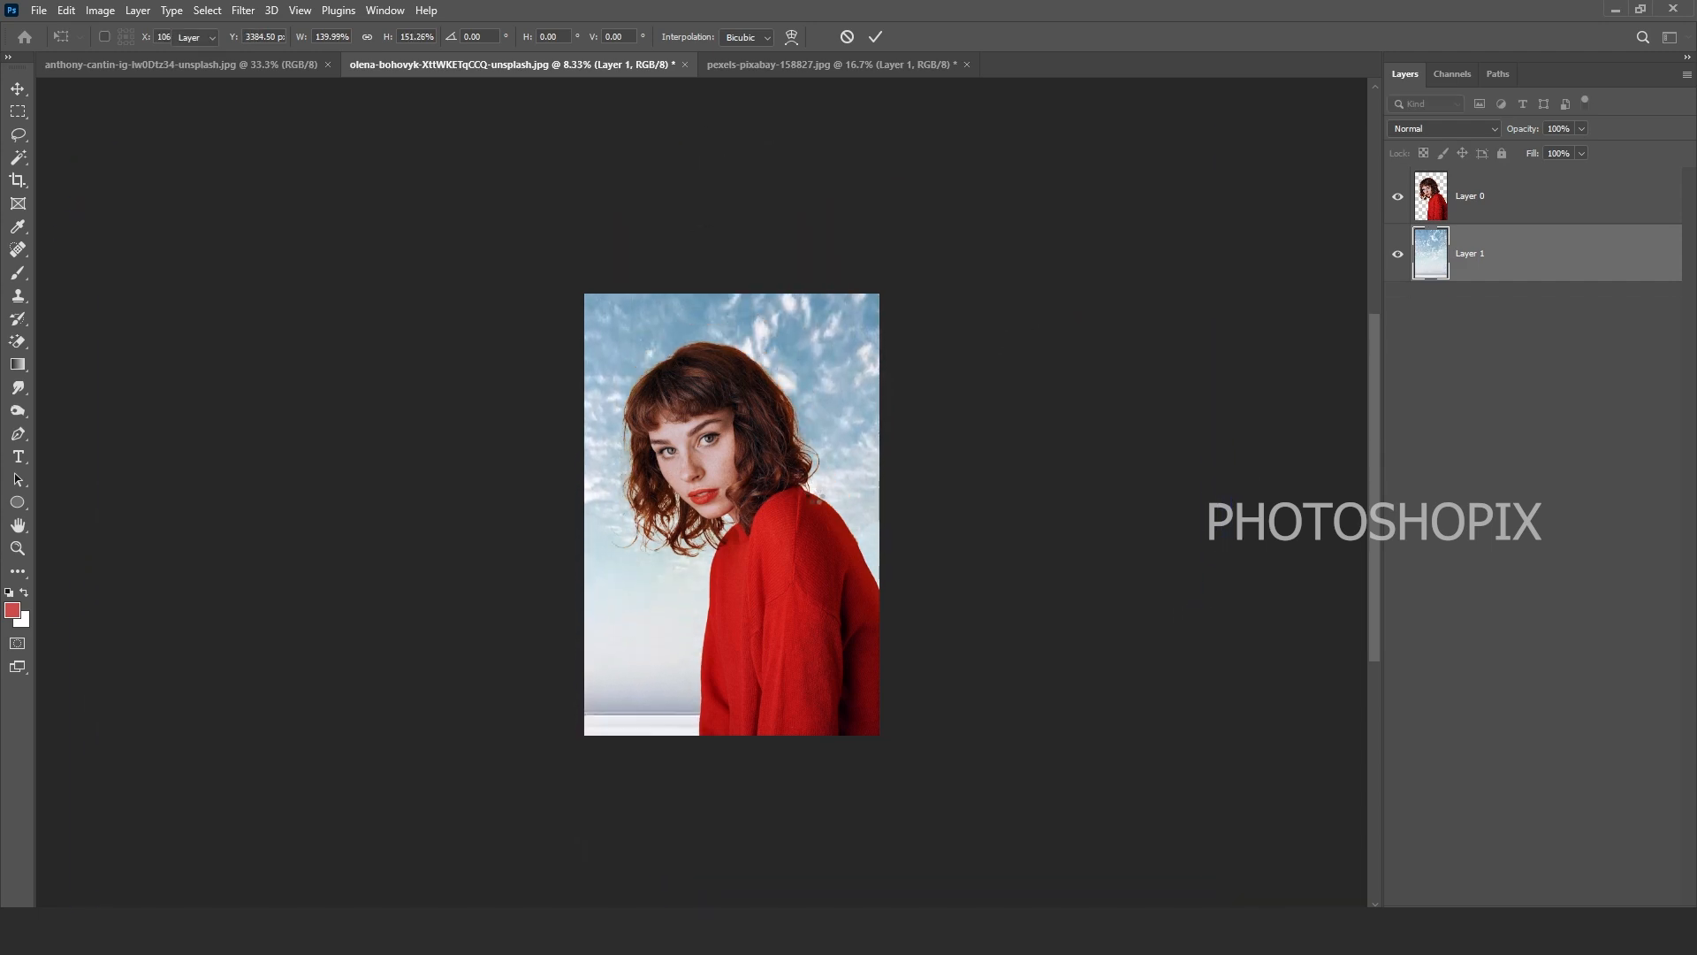
key(Return)
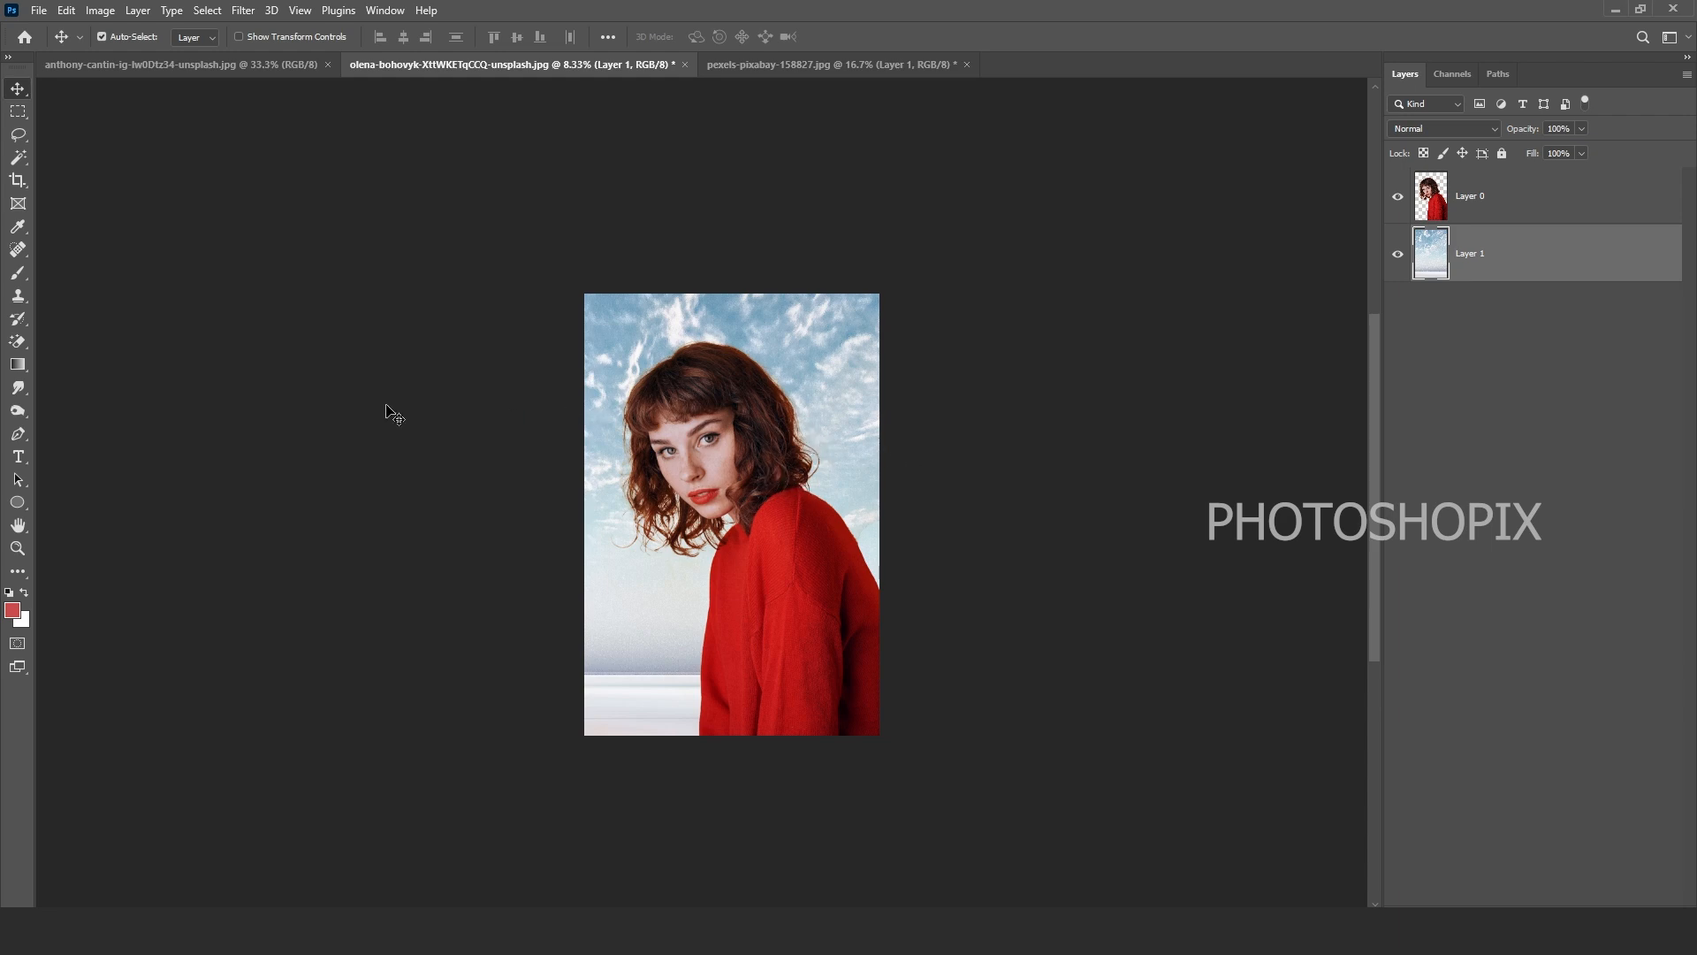
Step: Choose the plain Eraser tool, then return to the Move tool
key(e)
right_click(23, 343)
click(67, 341)
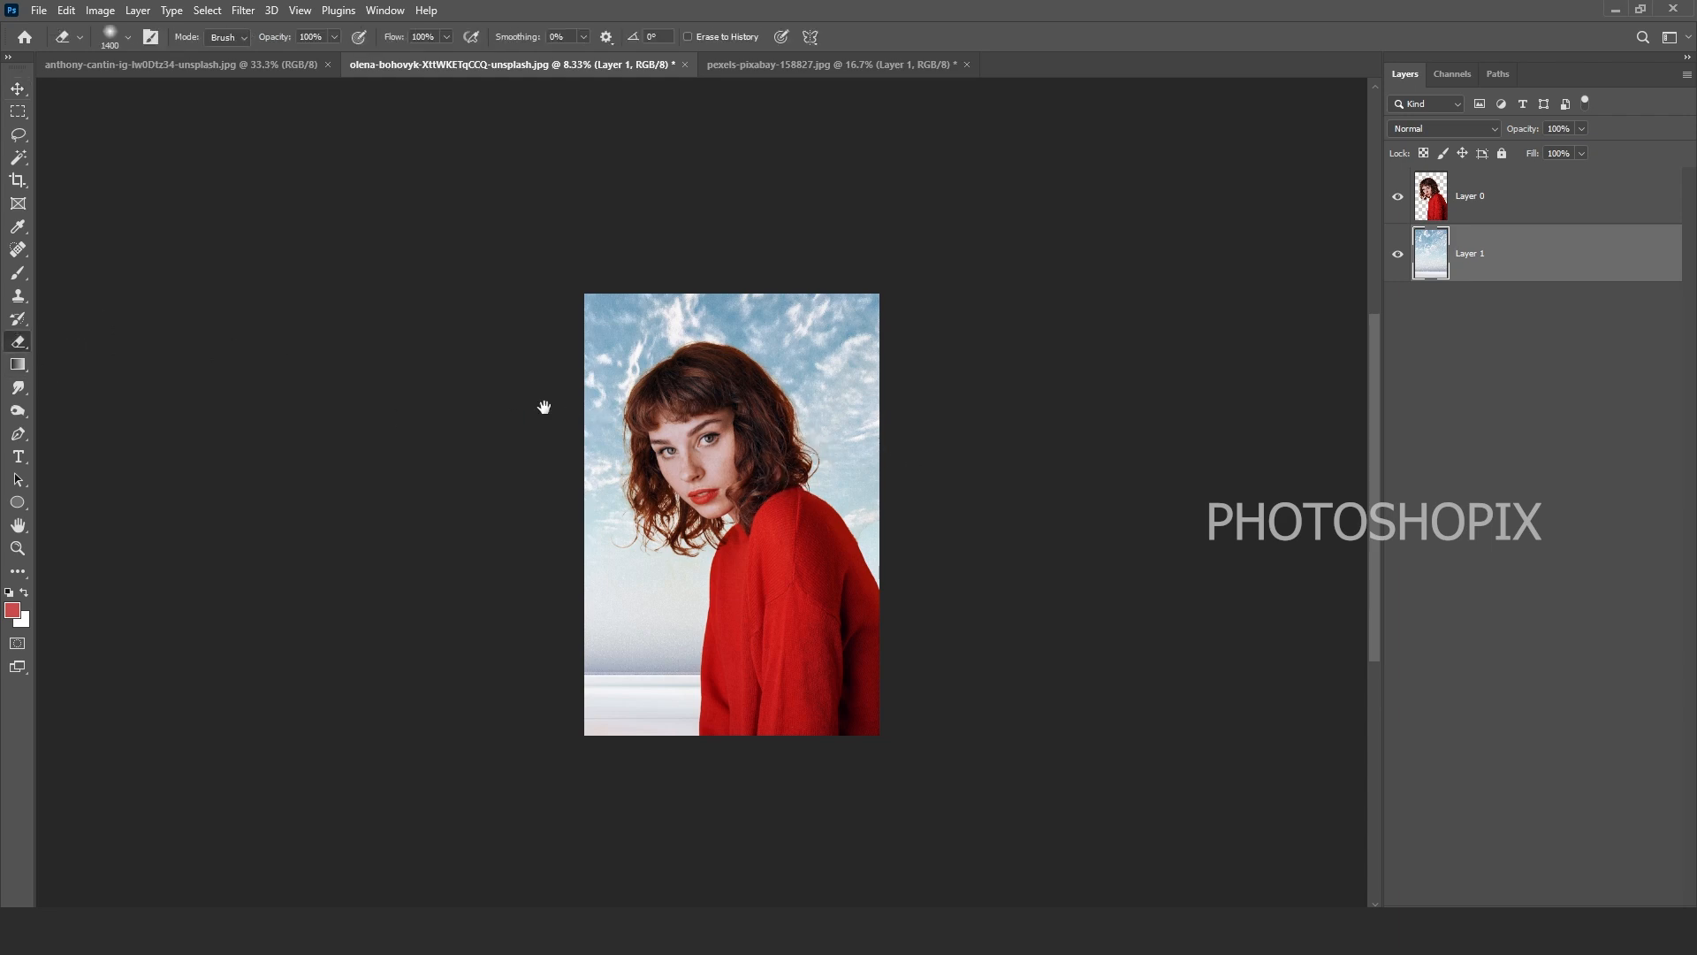
drag(827, 368, 859, 420)
key(v)
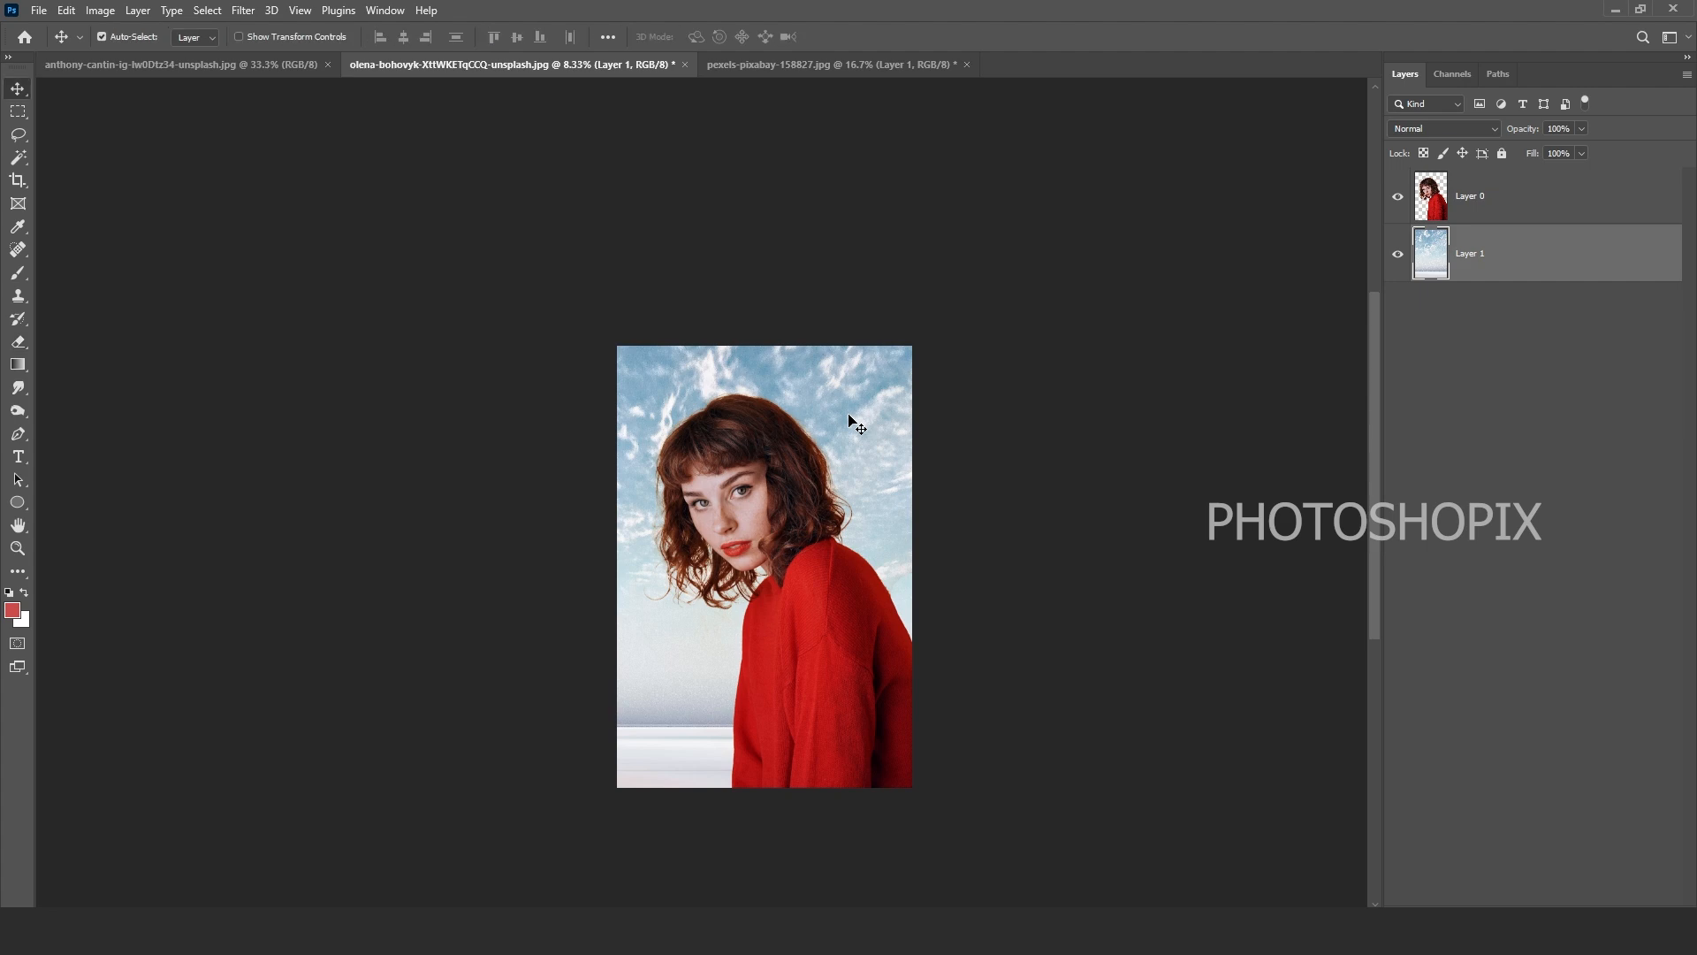